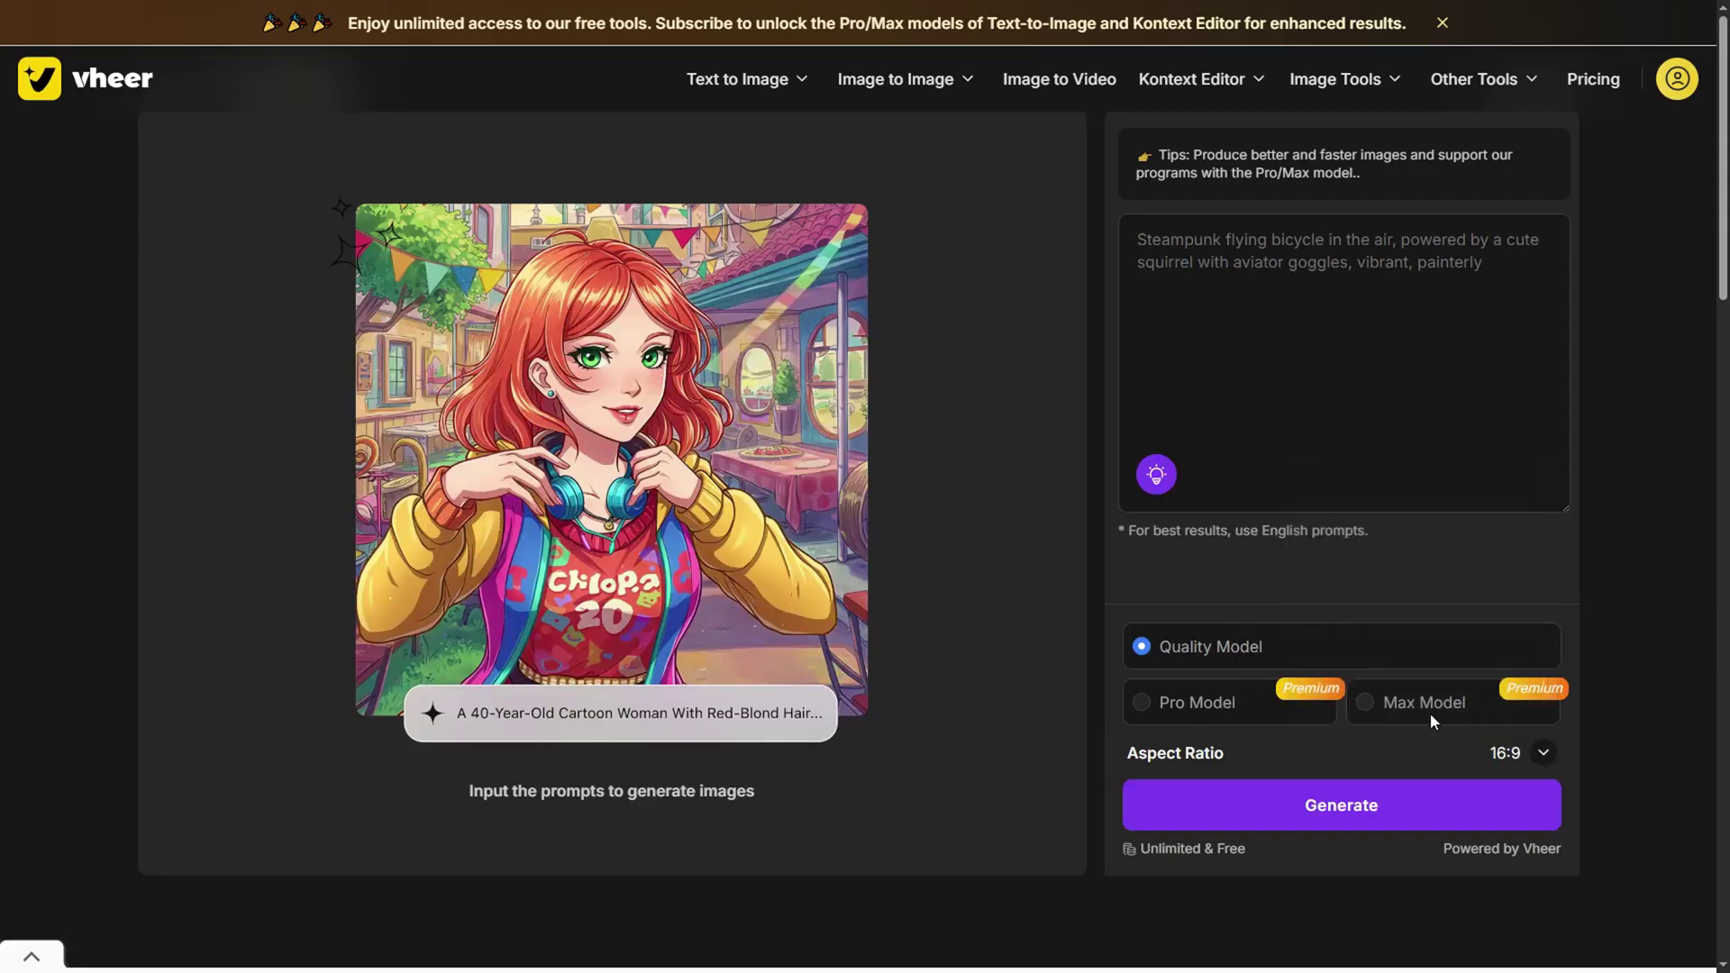
# Generate an image from the ultra-detailed Pixar-style magical battlefield sports car prompt
pyautogui.click(1193, 283)
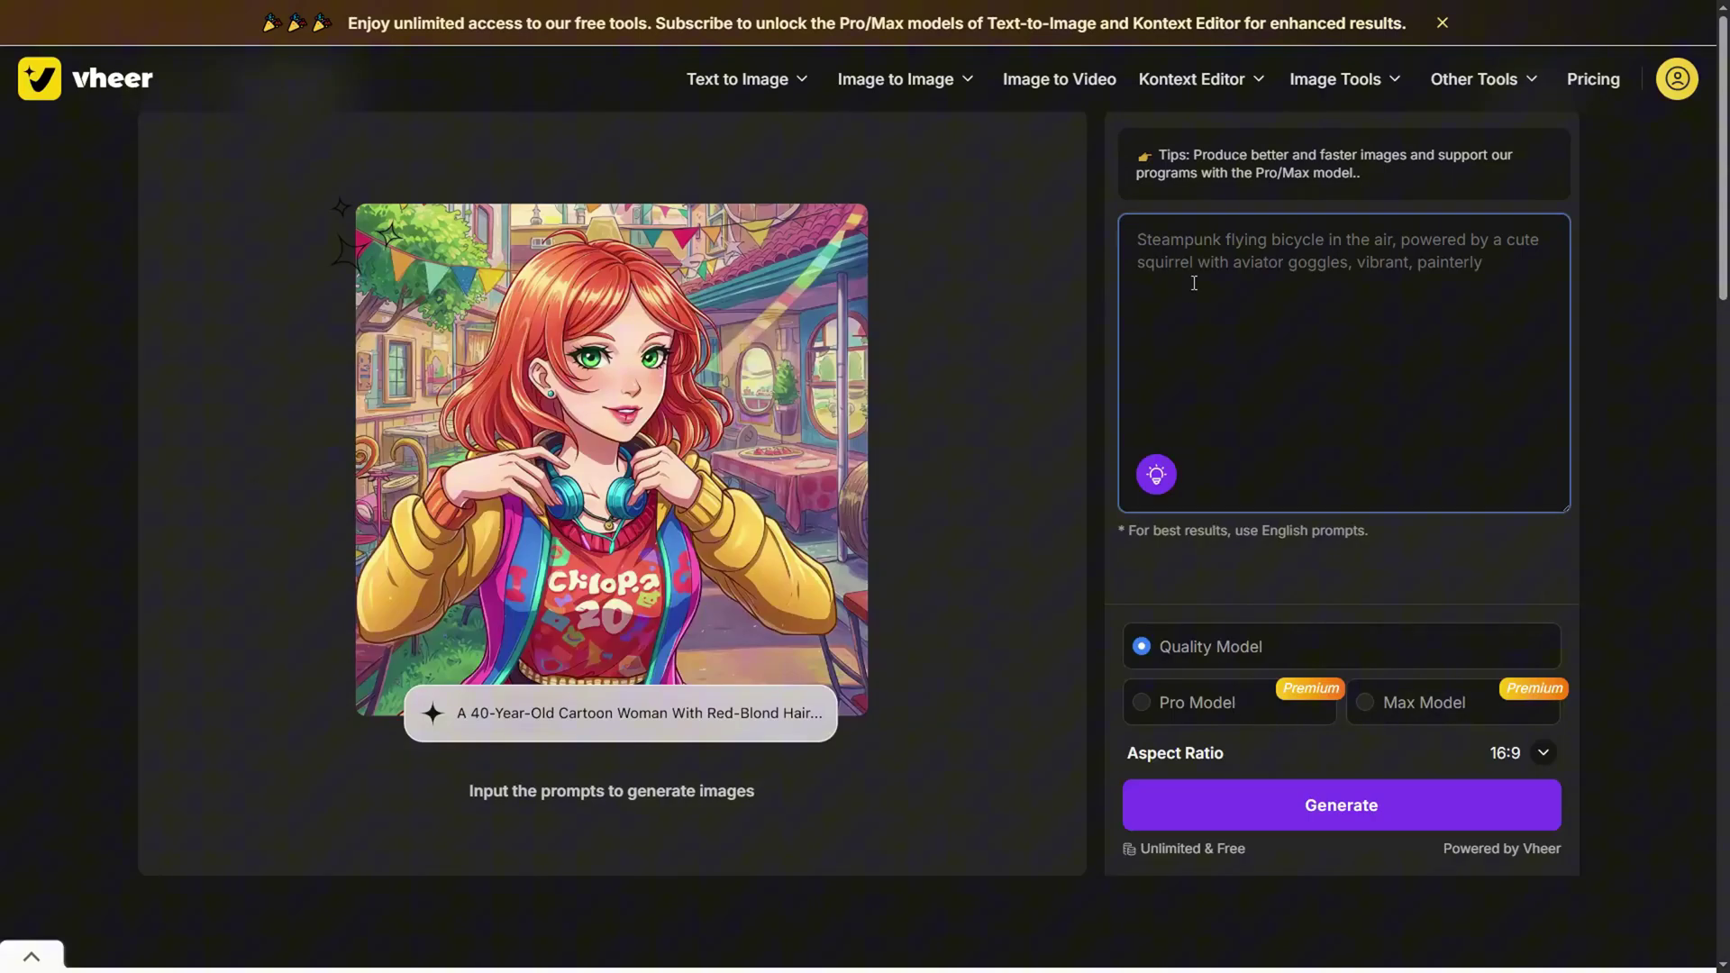
pyautogui.write('Ultra-detailed 3D Pixar-style animation of a vibrant magical battlefield, a gleaming cartoon-inspired sports car with exaggerated curves and glossy paint racing forward through the chaos, fiery comets and glittering magical beams streaking through the air, huge soft puffy clouds of smoke billowing in the distance, shimmering magical energy waves rippling across the ground, dynamic motion blur and warm, colorful lighting creating a lively, cinematic Pixar aesthetic.')
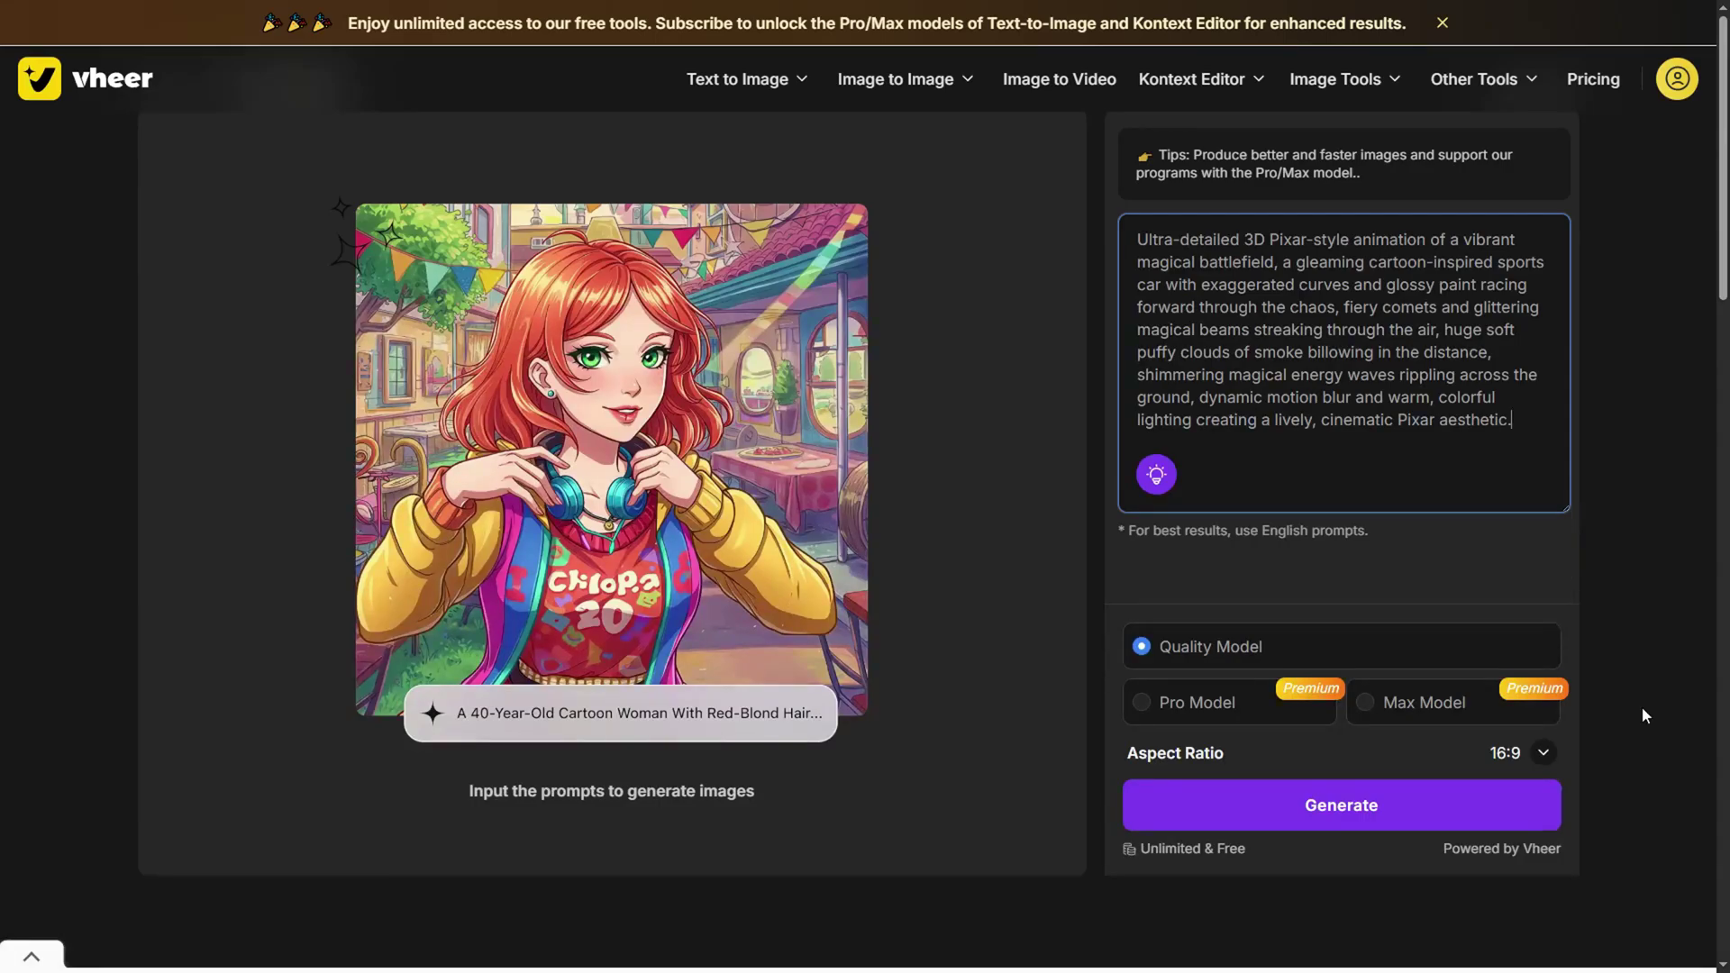
pyautogui.click(1377, 805)
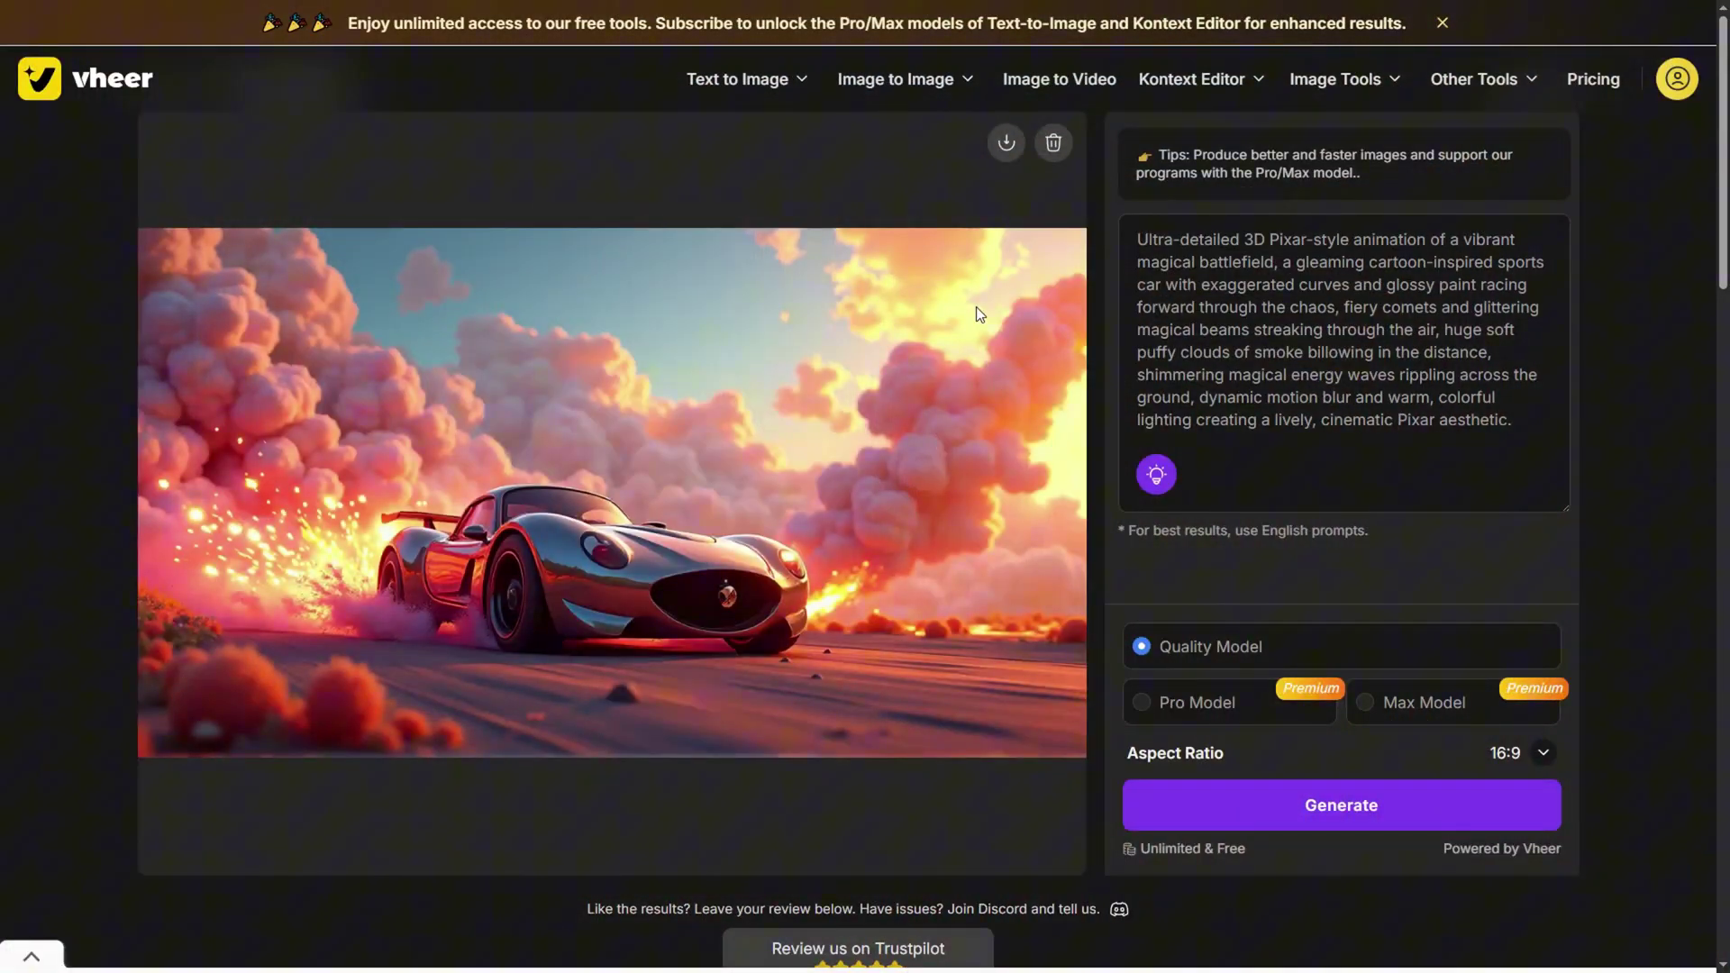
# Download the Pixar car image and select the old prompt so it can be replaced
pyautogui.click(1005, 146)
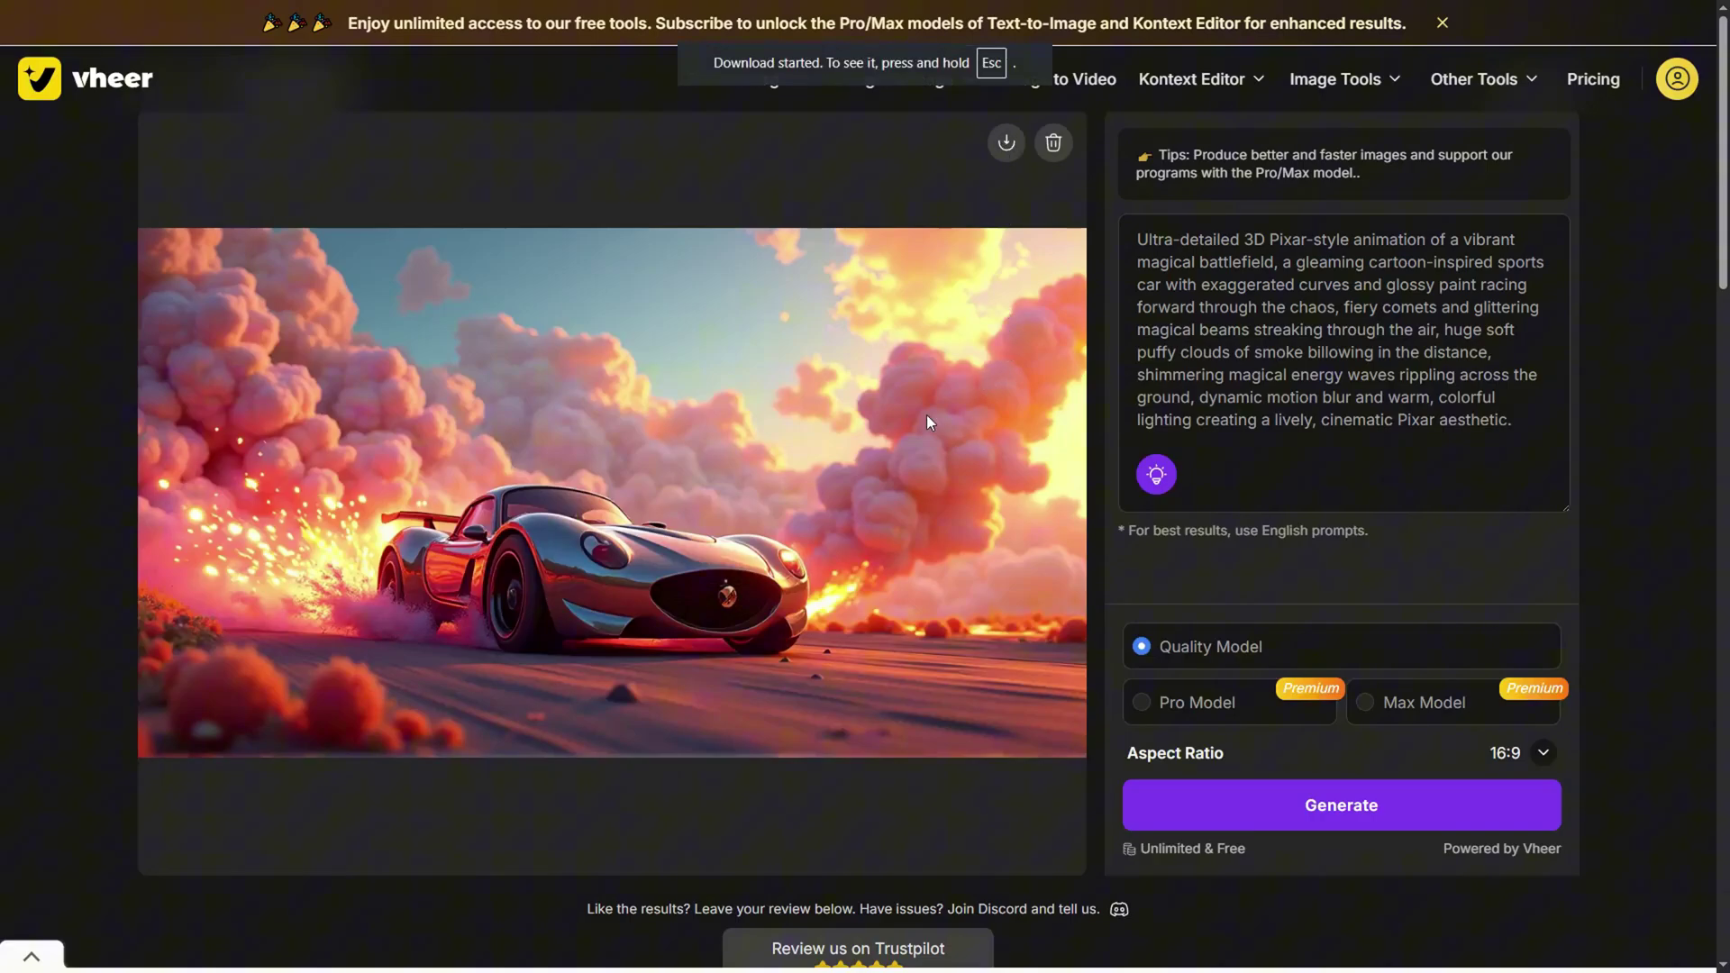
pyautogui.moveTo(1536, 425); pyautogui.dragTo(1130, 228)
pyautogui.rightClick(1167, 270)
# Generate the war-torn street muscle-car image, then replace the prompt with the DreamWorks magician description
pyautogui.click(1231, 386)
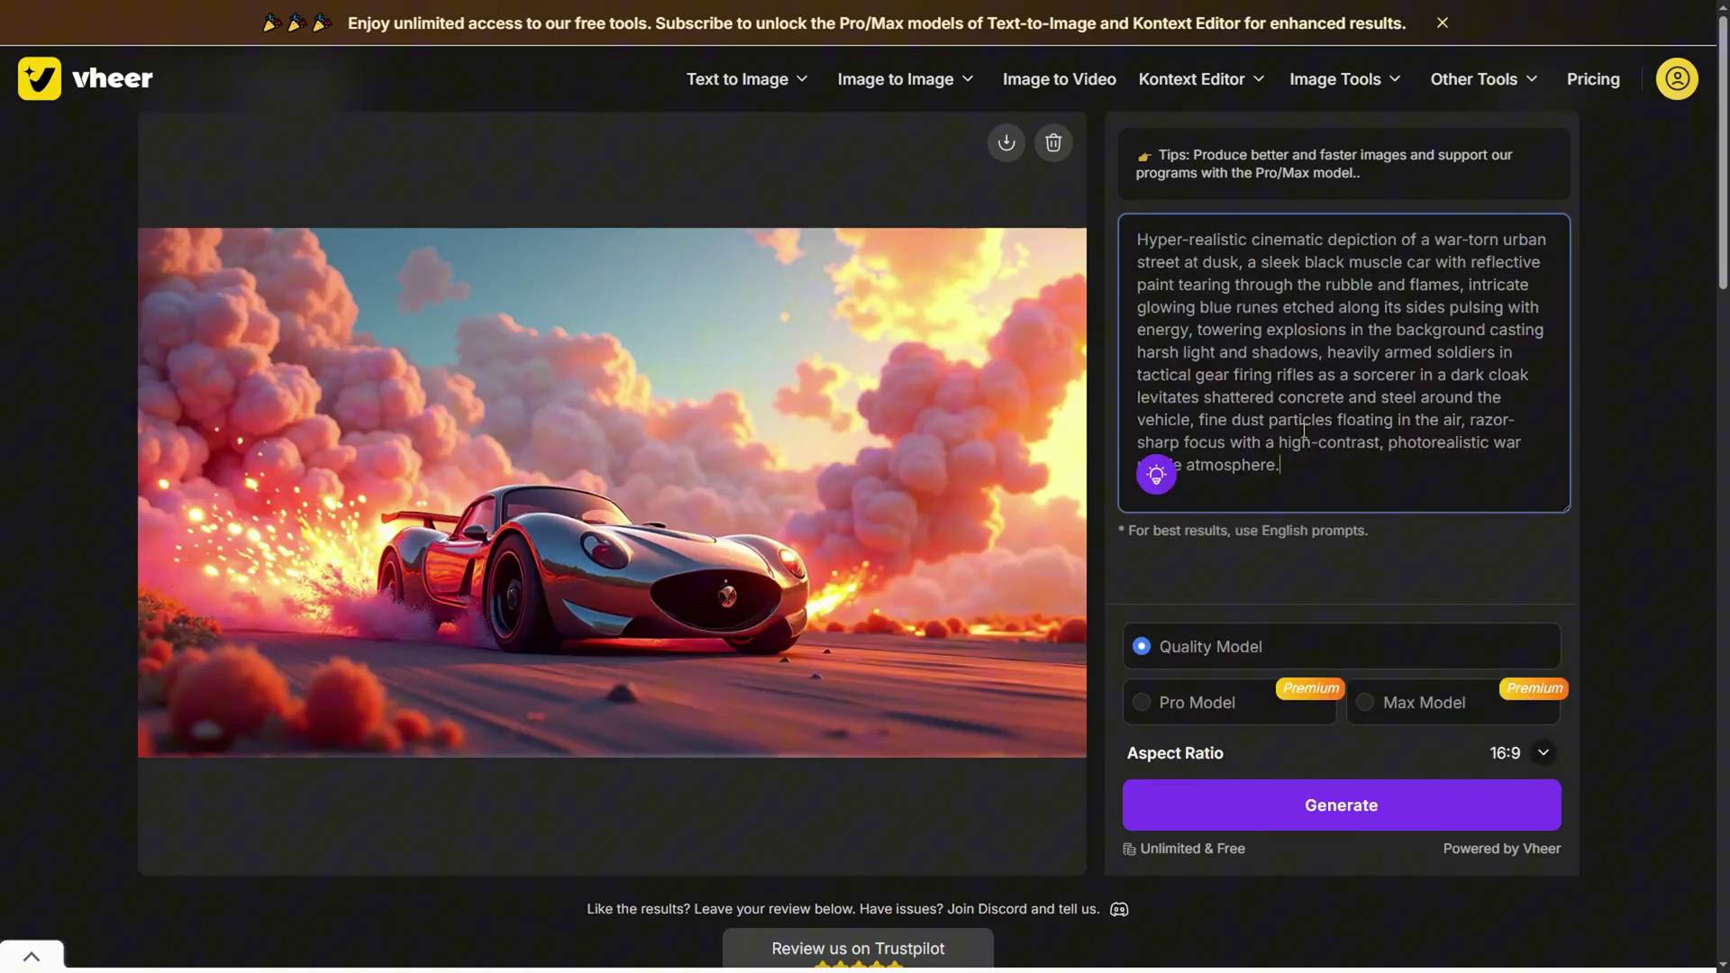
pyautogui.click(1382, 811)
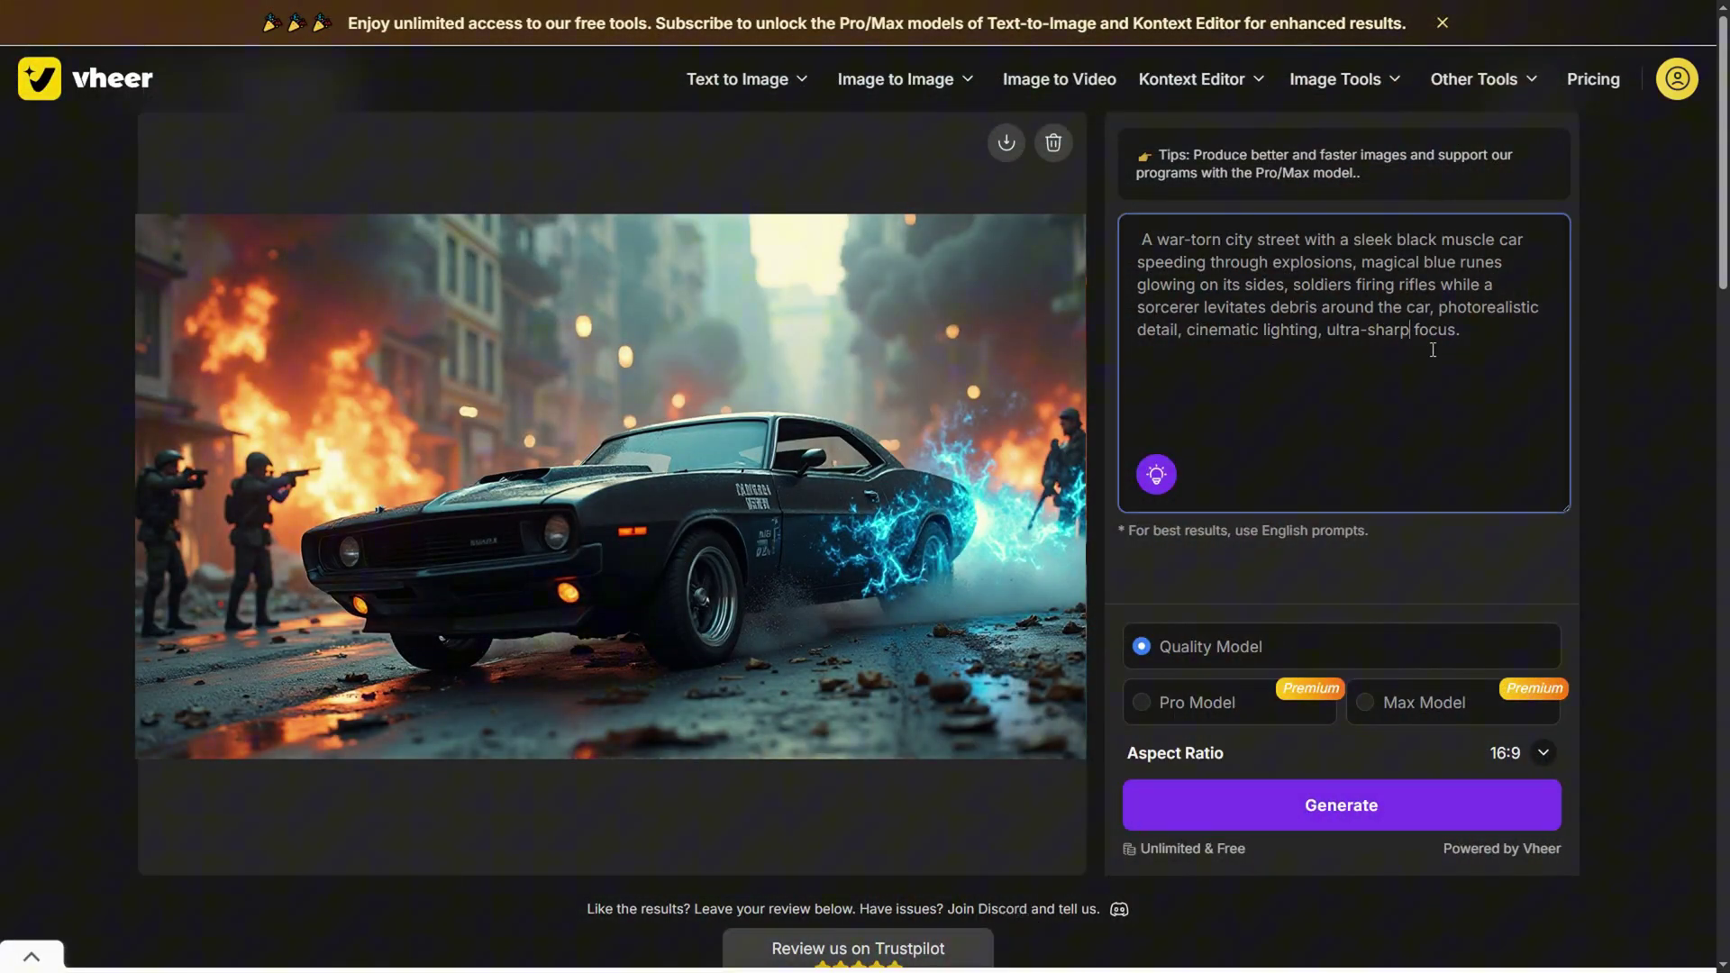
pyautogui.moveTo(1475, 342); pyautogui.dragTo(1117, 236)
pyautogui.hotkey('ctrl', 'v')
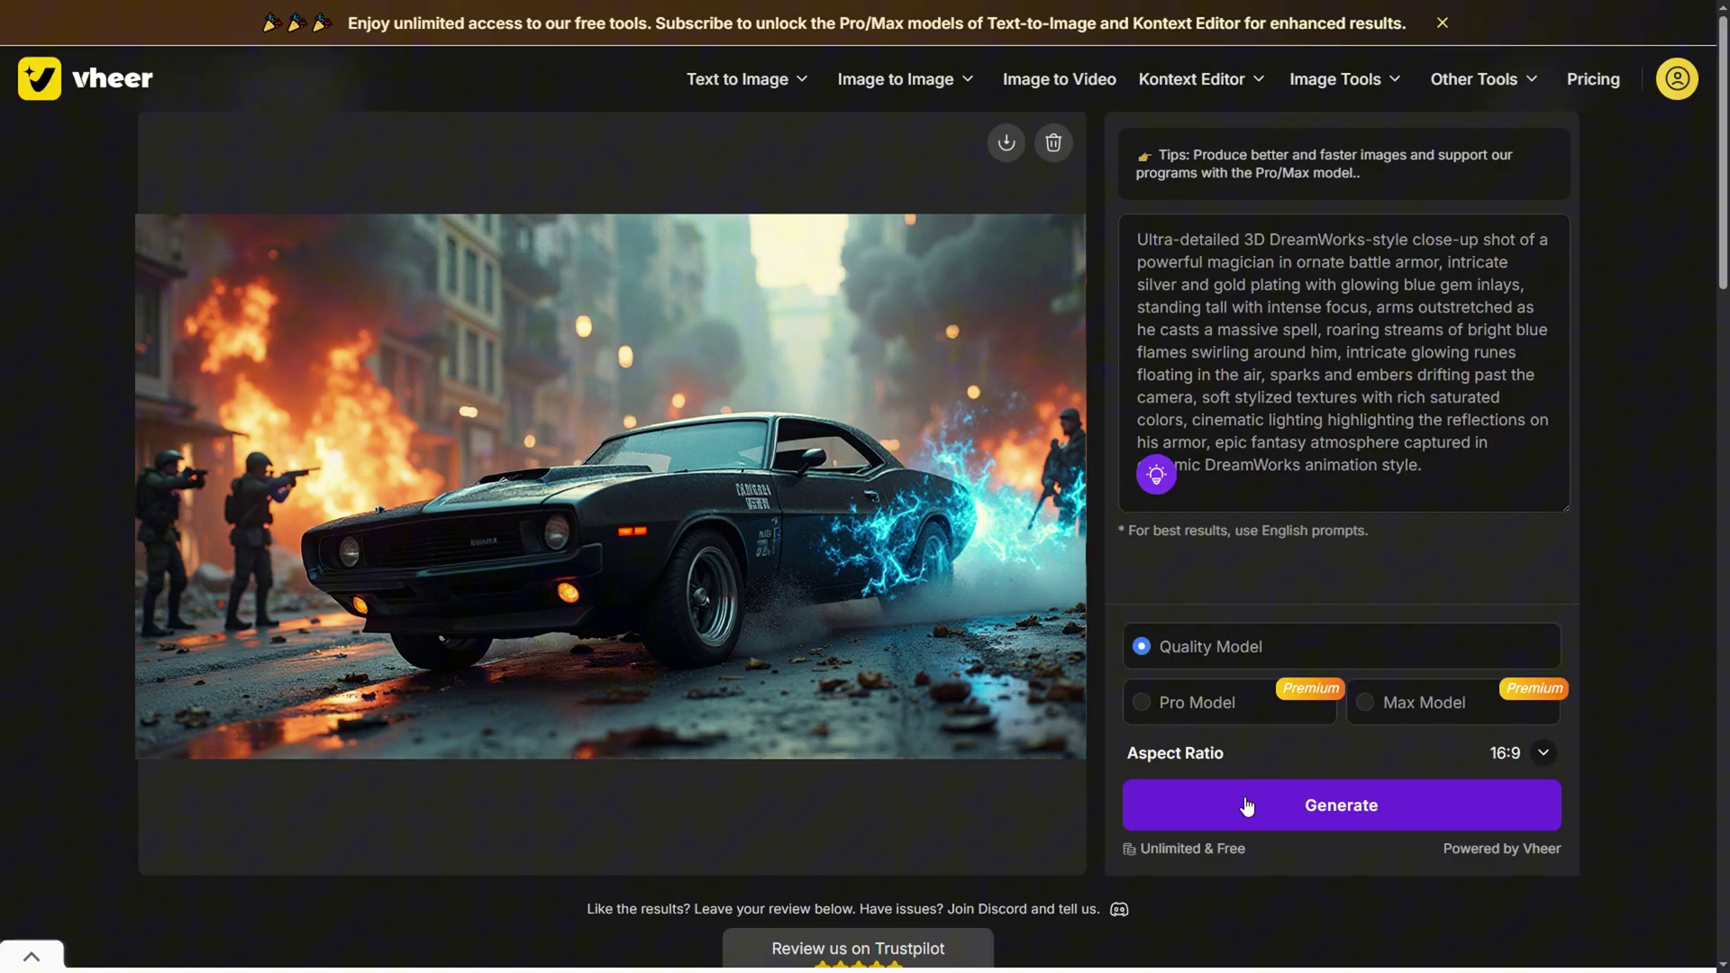
# Generate the DreamWorks-style armored magician image
pyautogui.click(1247, 806)
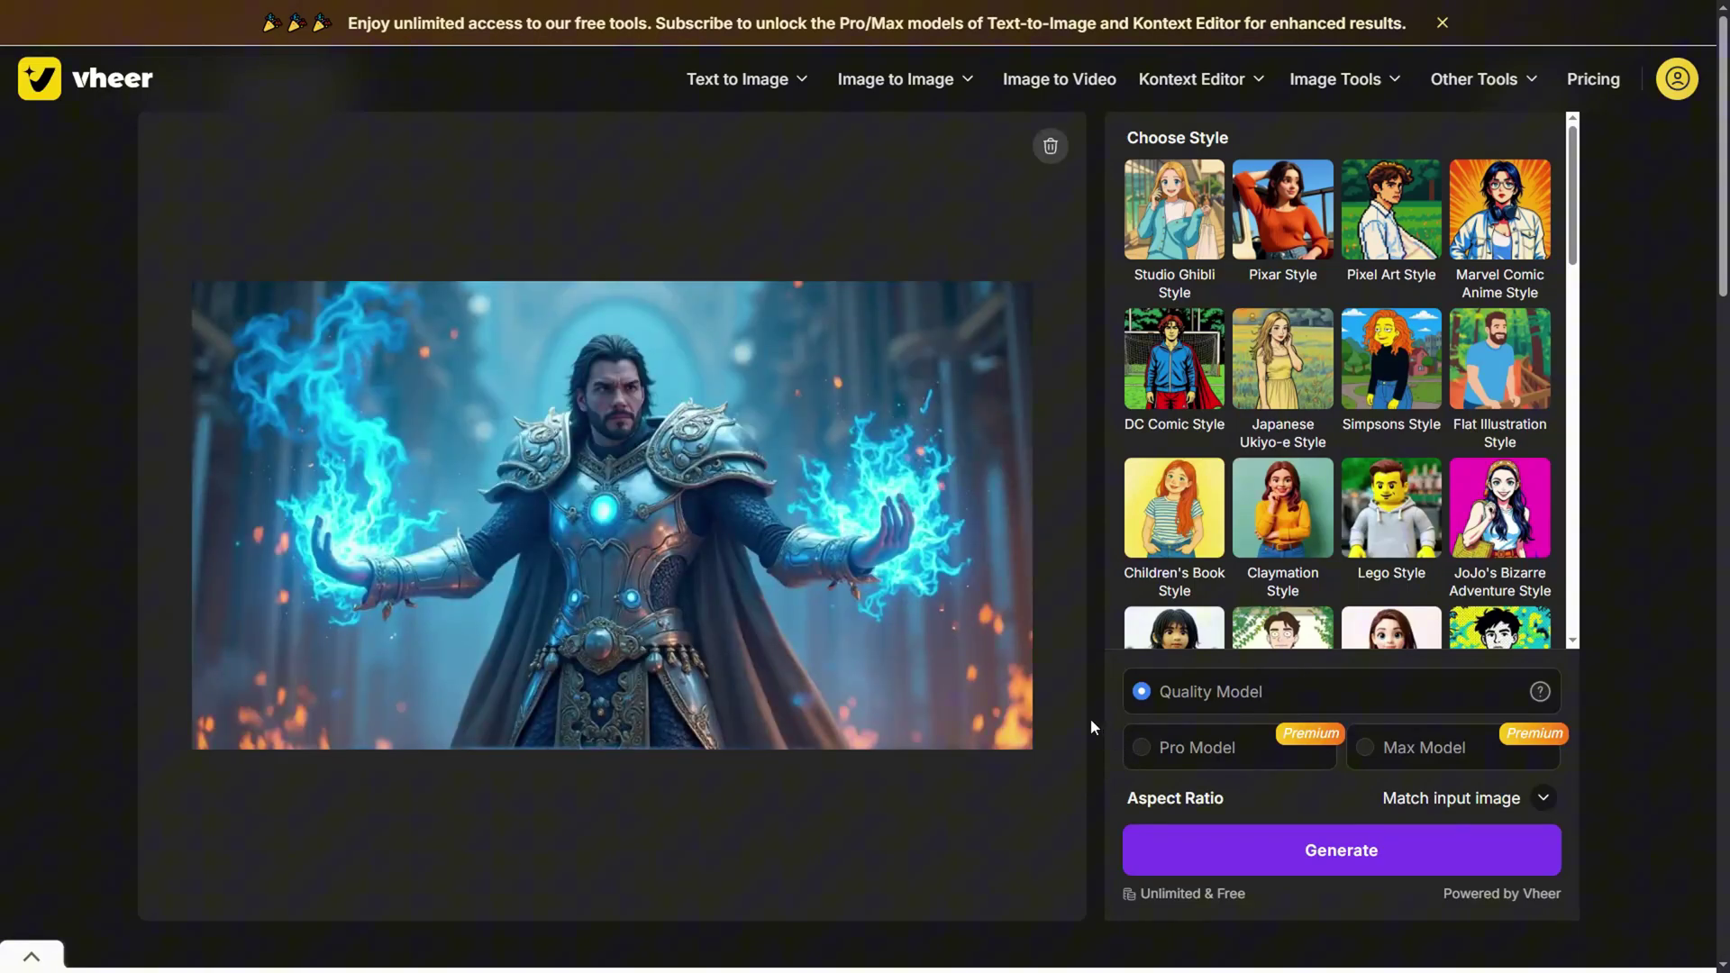
# Convert the magician image to Lego Style and flip between it and the original
pyautogui.click(1405, 517)
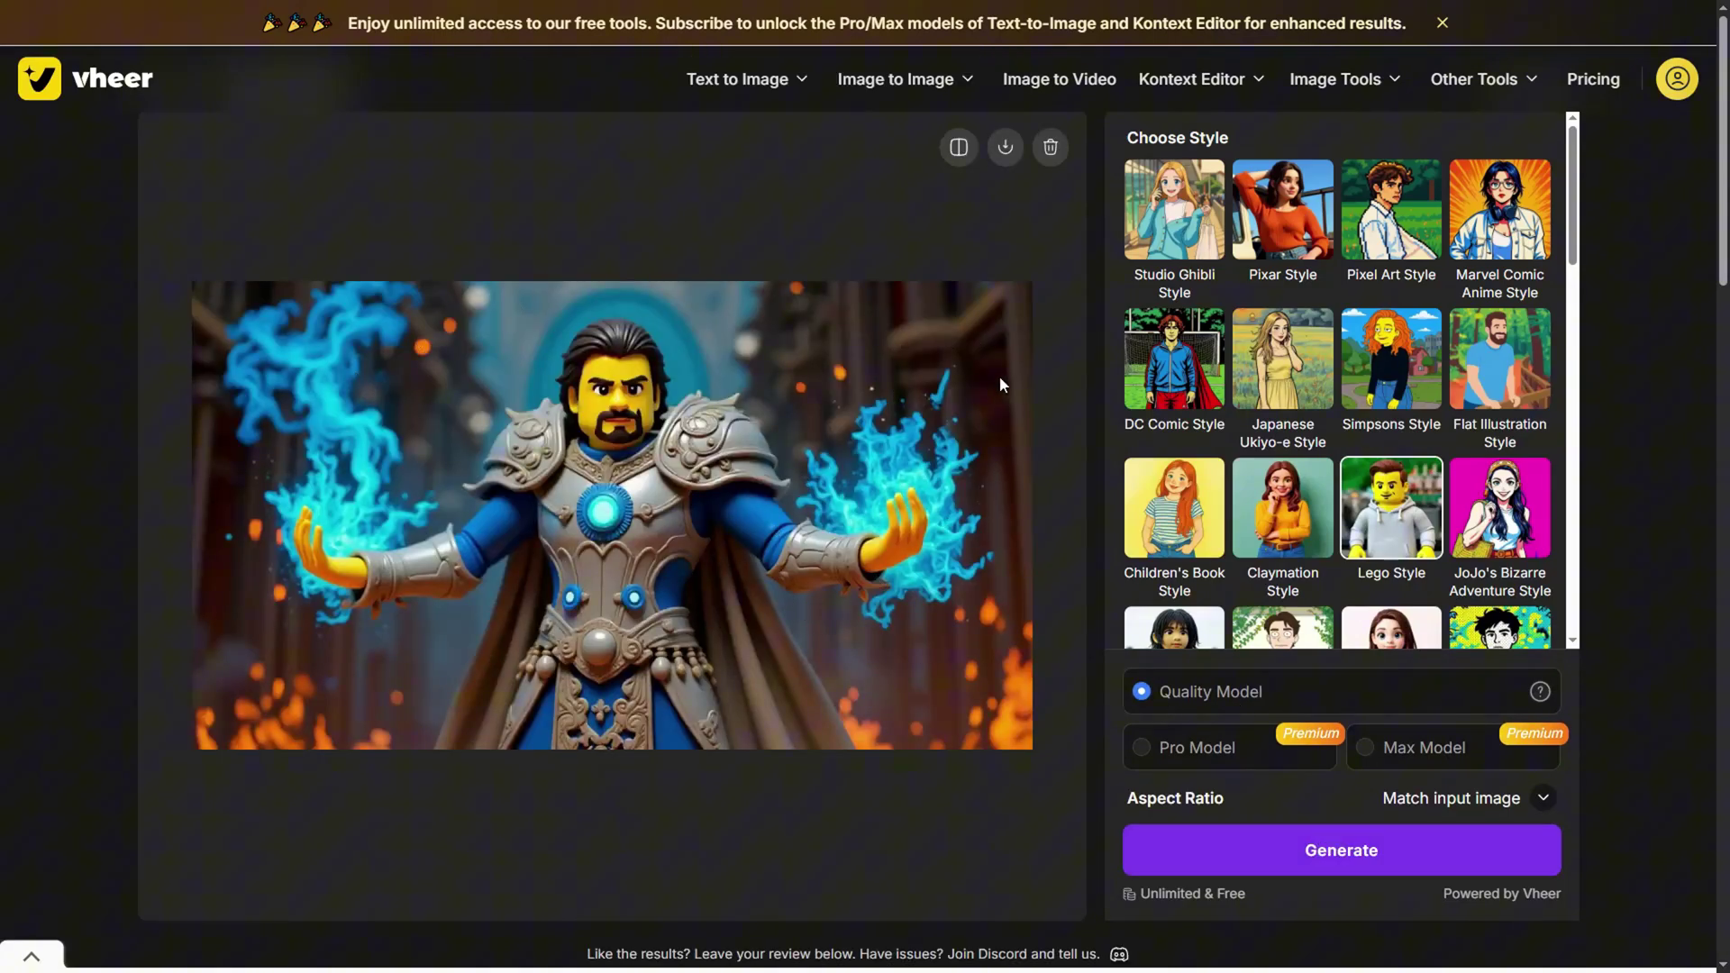
pyautogui.click(960, 159)
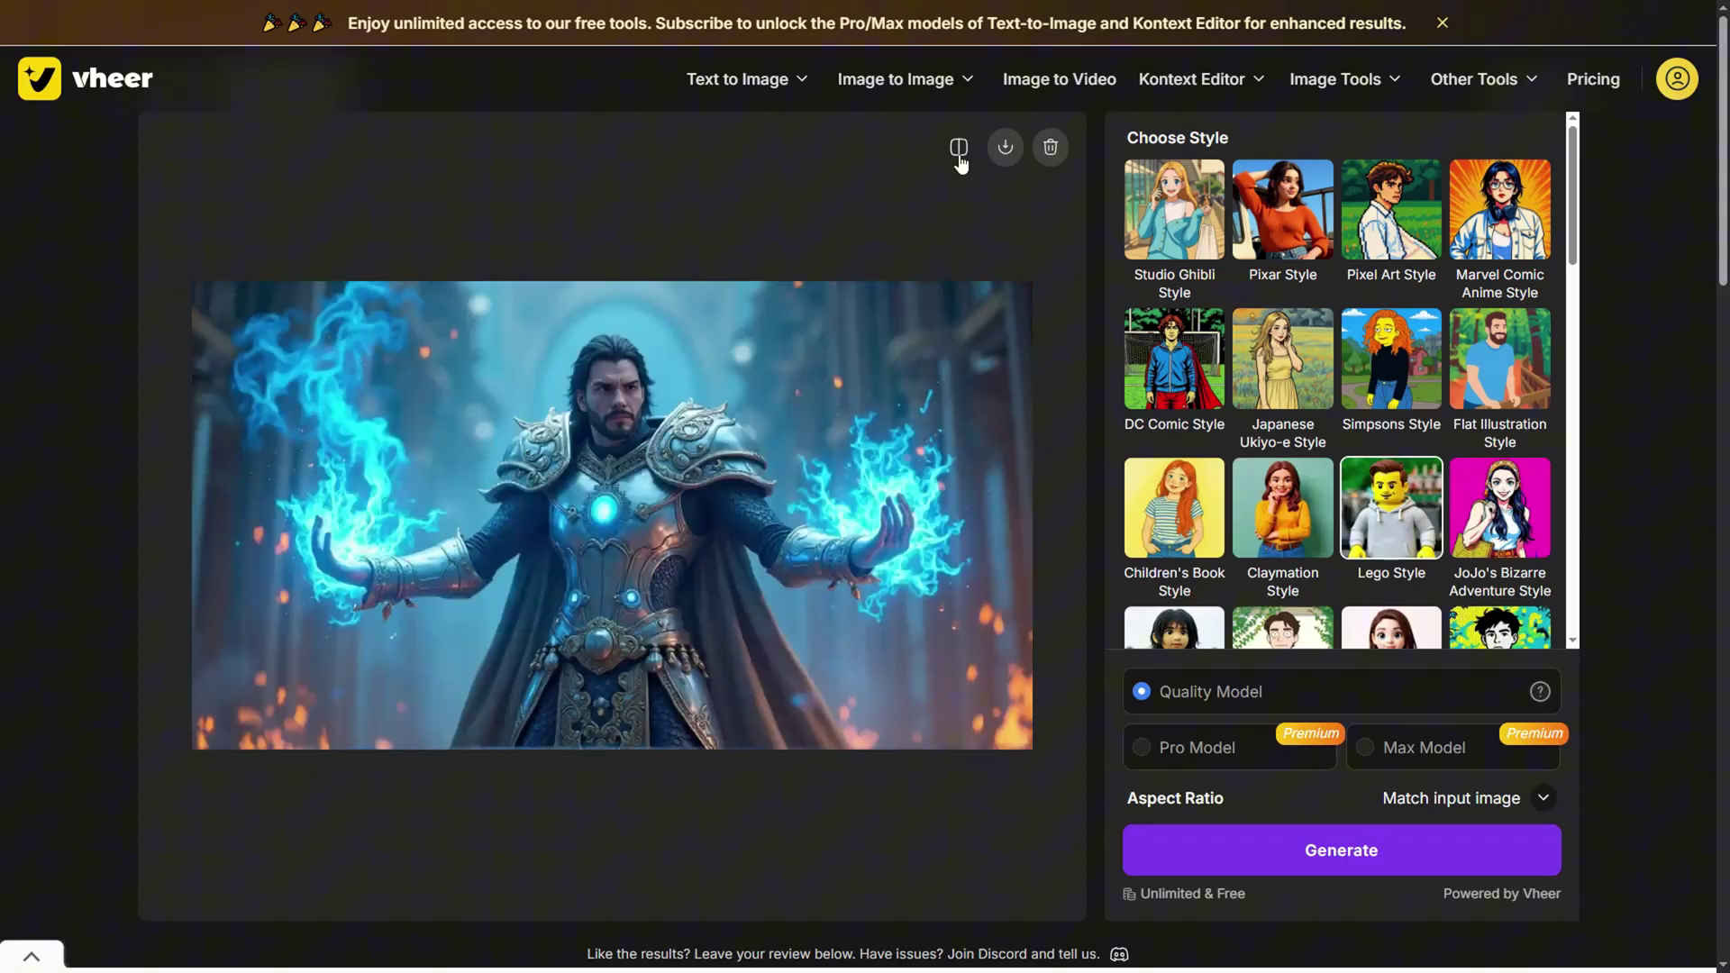
pyautogui.click(960, 159)
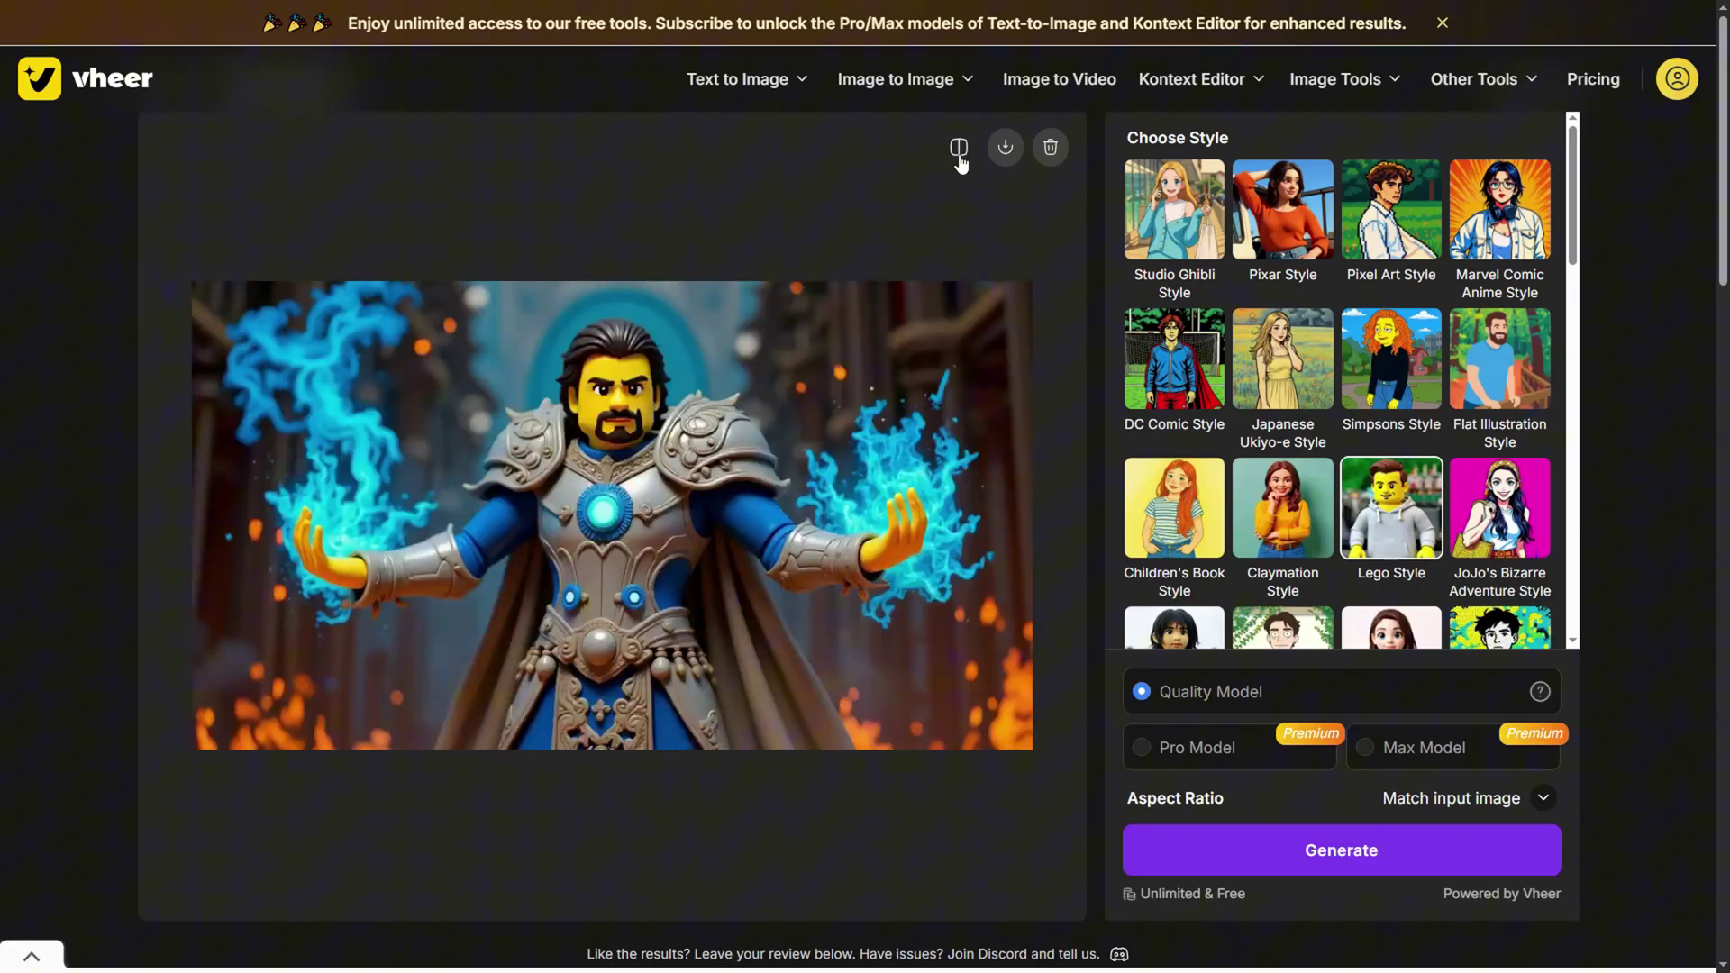
# Restyle the magician as South Park, compare with the original, then generate Marvel Comic Anime
pyautogui.scroll(-10, 1174, 252)
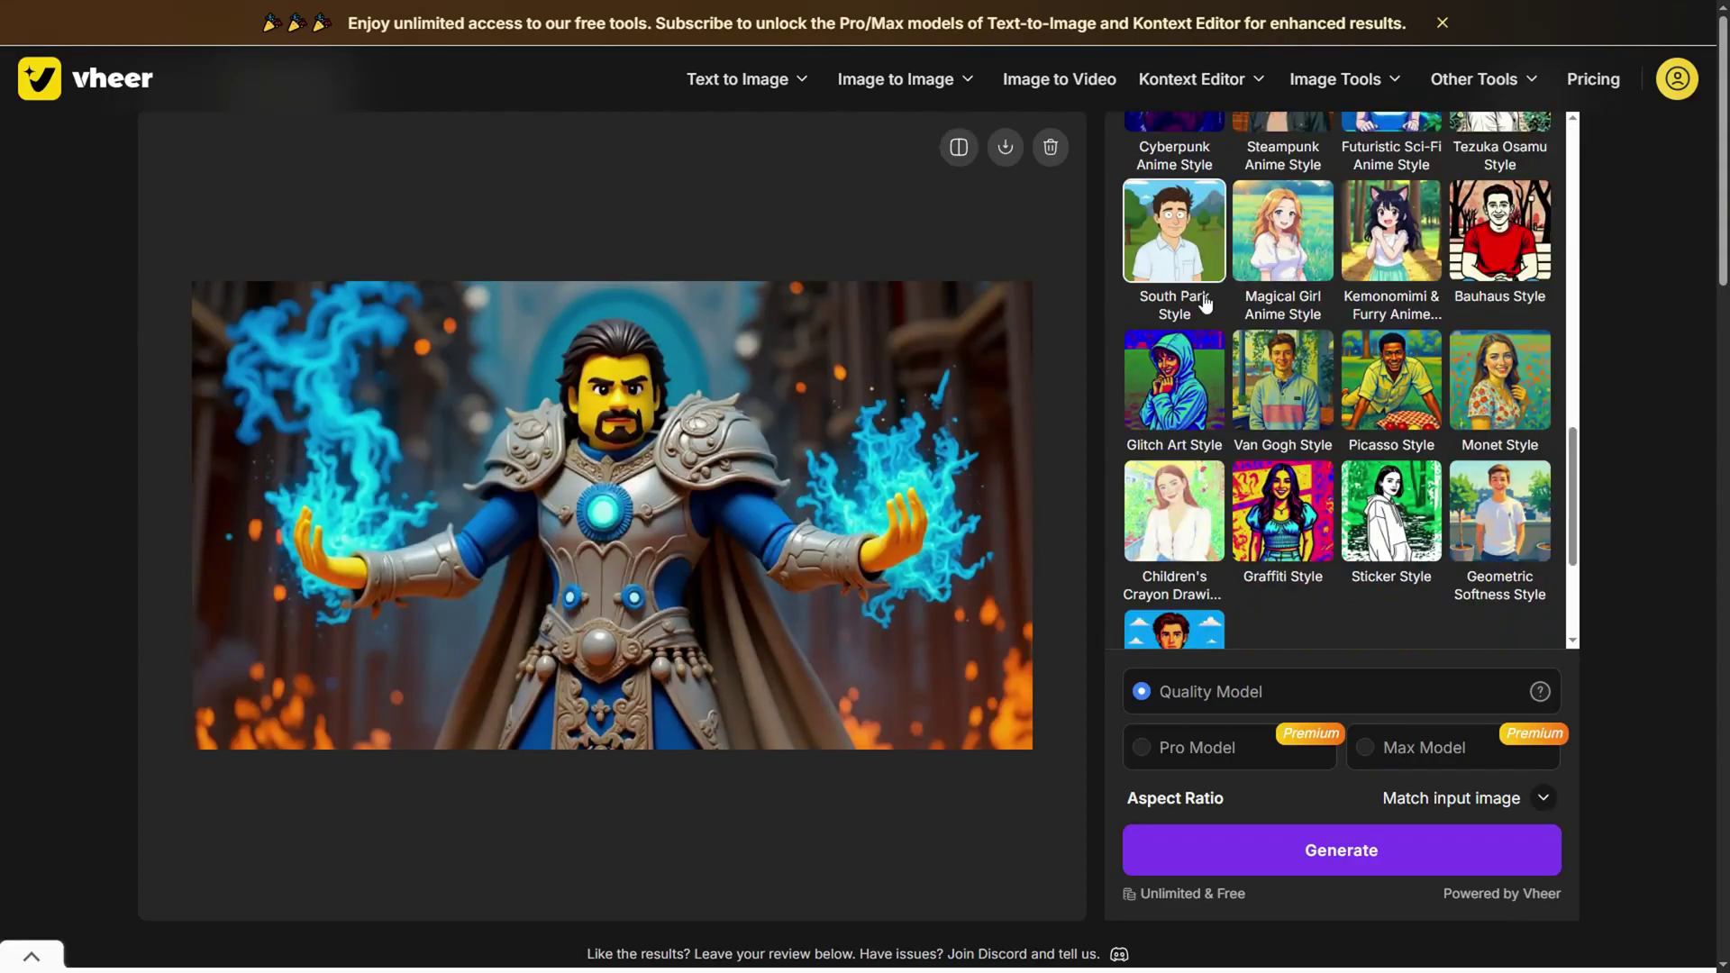
pyautogui.click(1269, 861)
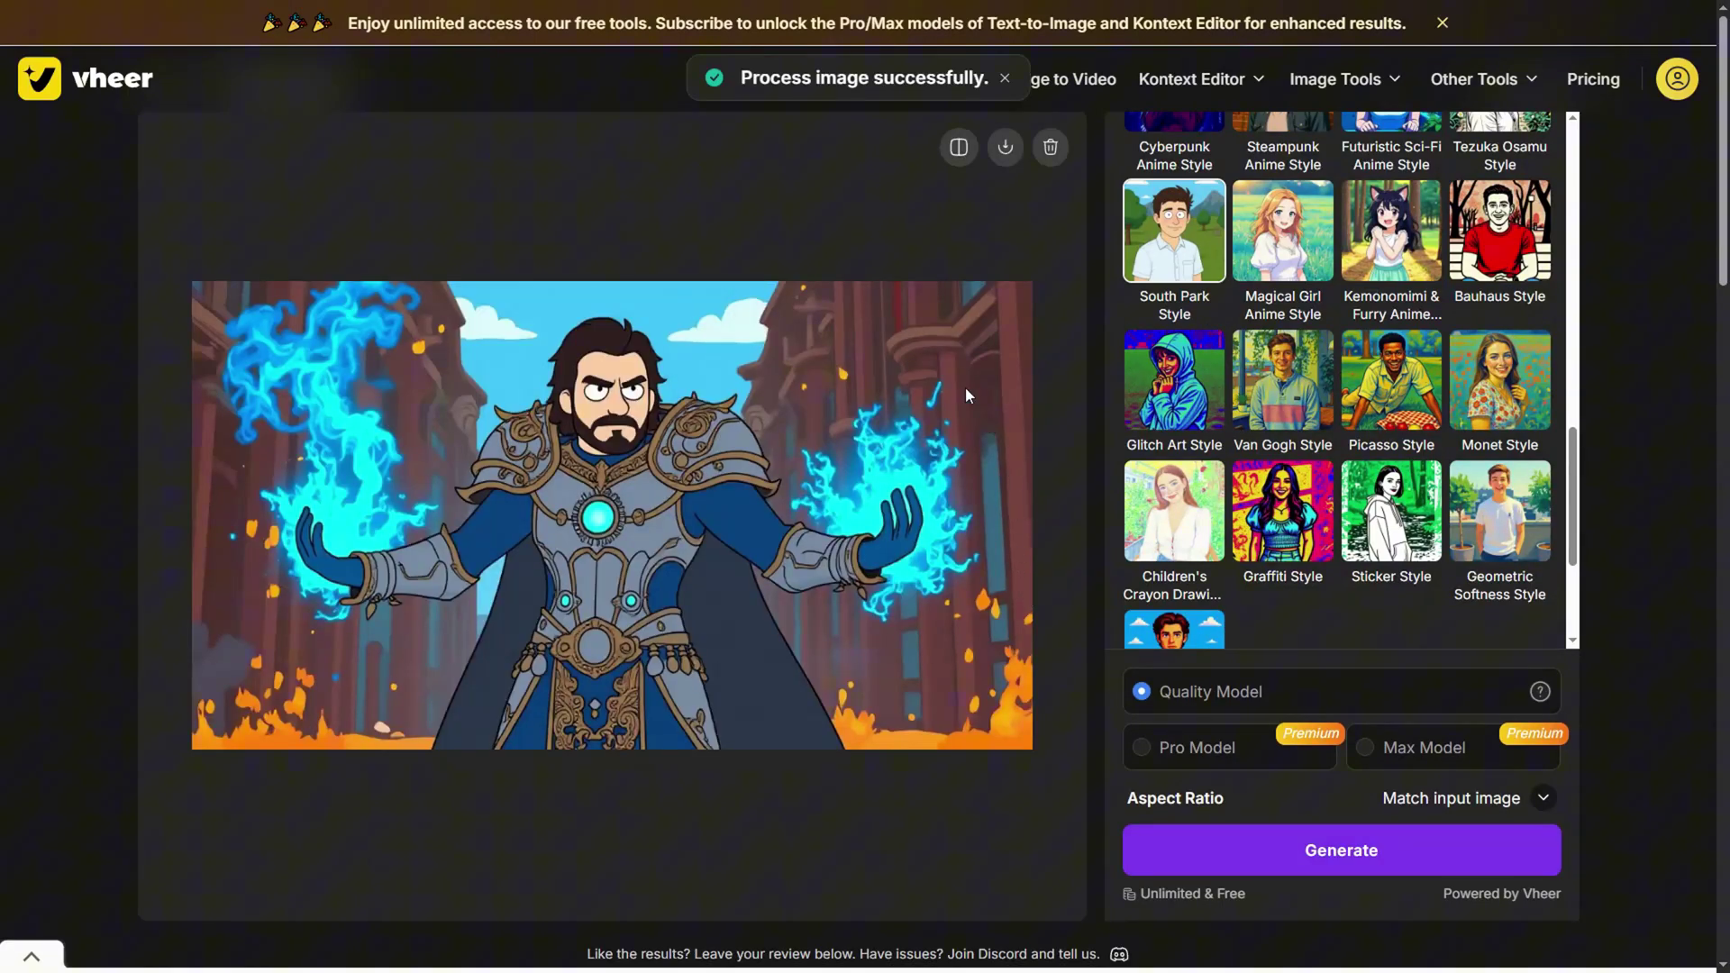
pyautogui.click(960, 147)
pyautogui.click(960, 148)
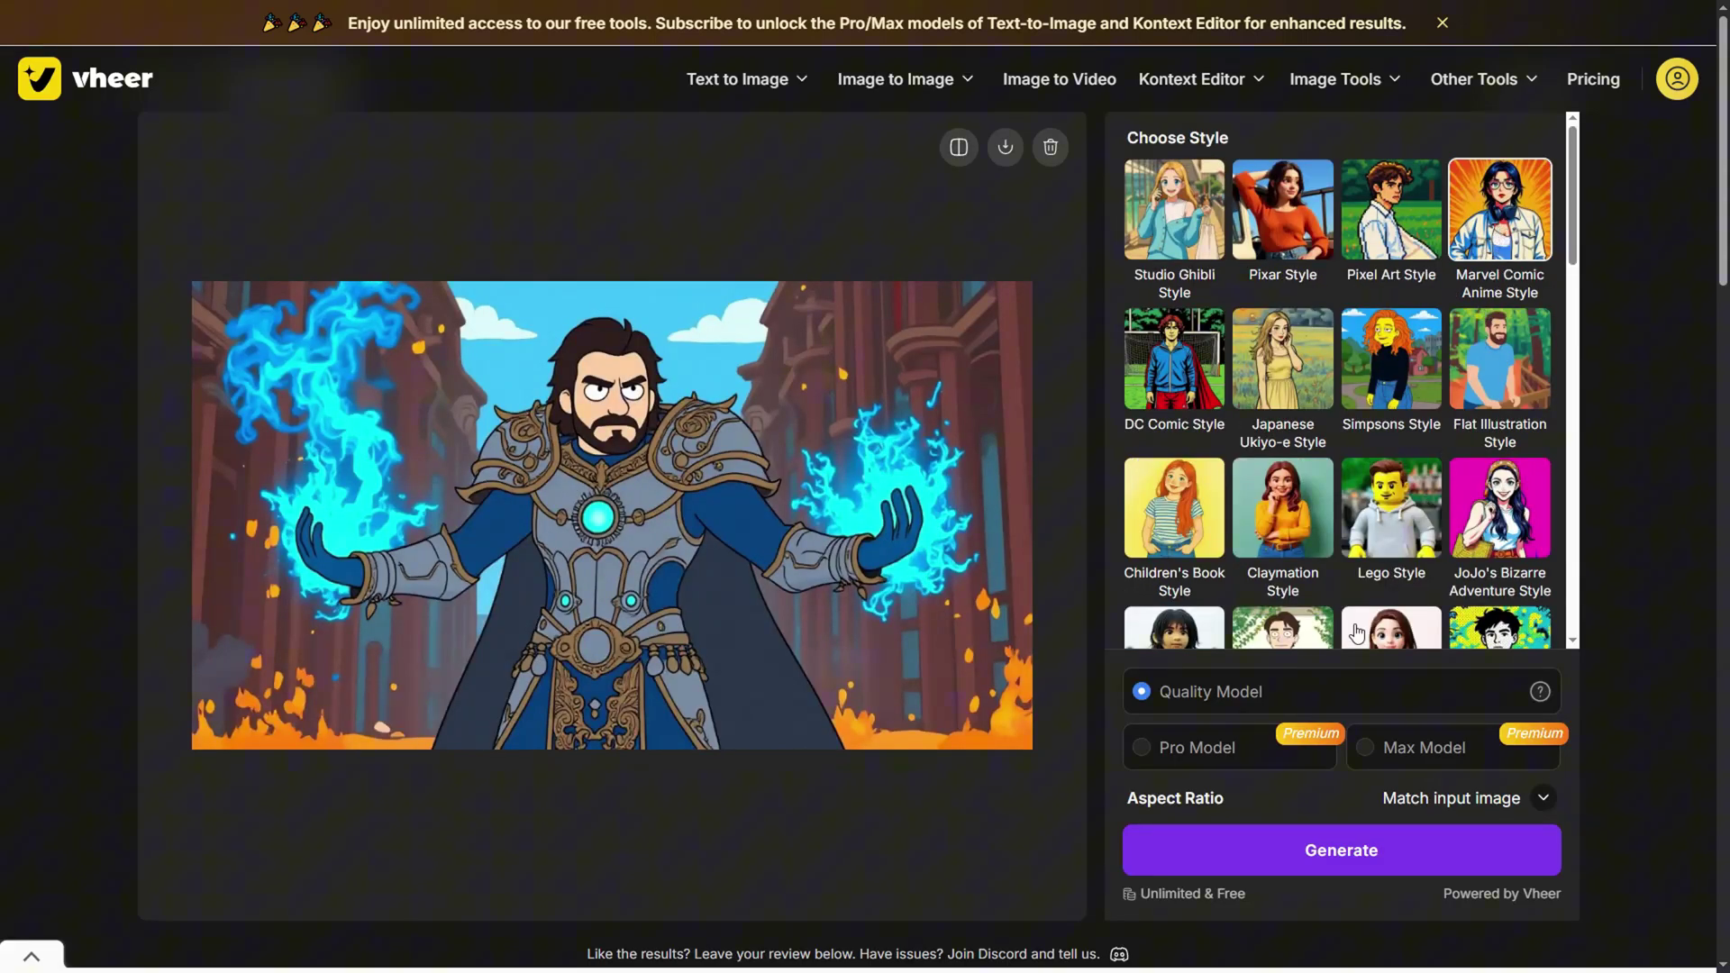
pyautogui.click(1300, 853)
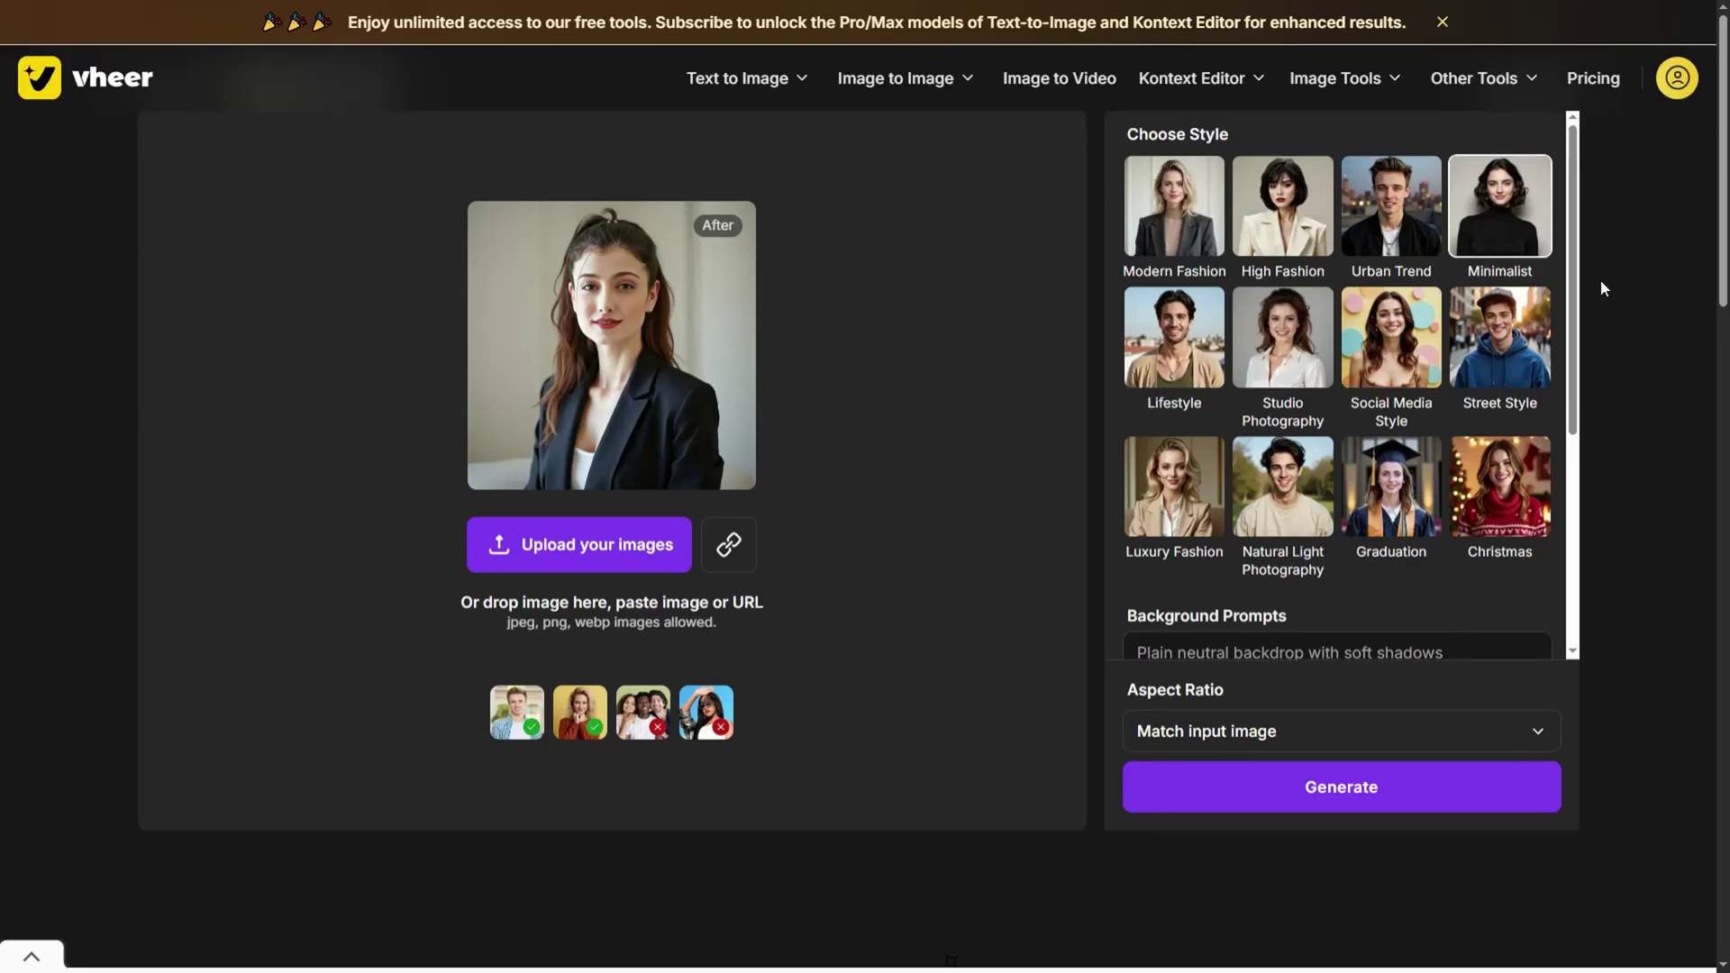
# Scroll through the headshot generator's style presets and background, expression and clothes prompts
pyautogui.scroll(-4, 1572, 322)
pyautogui.scroll(-1, 1572, 322)
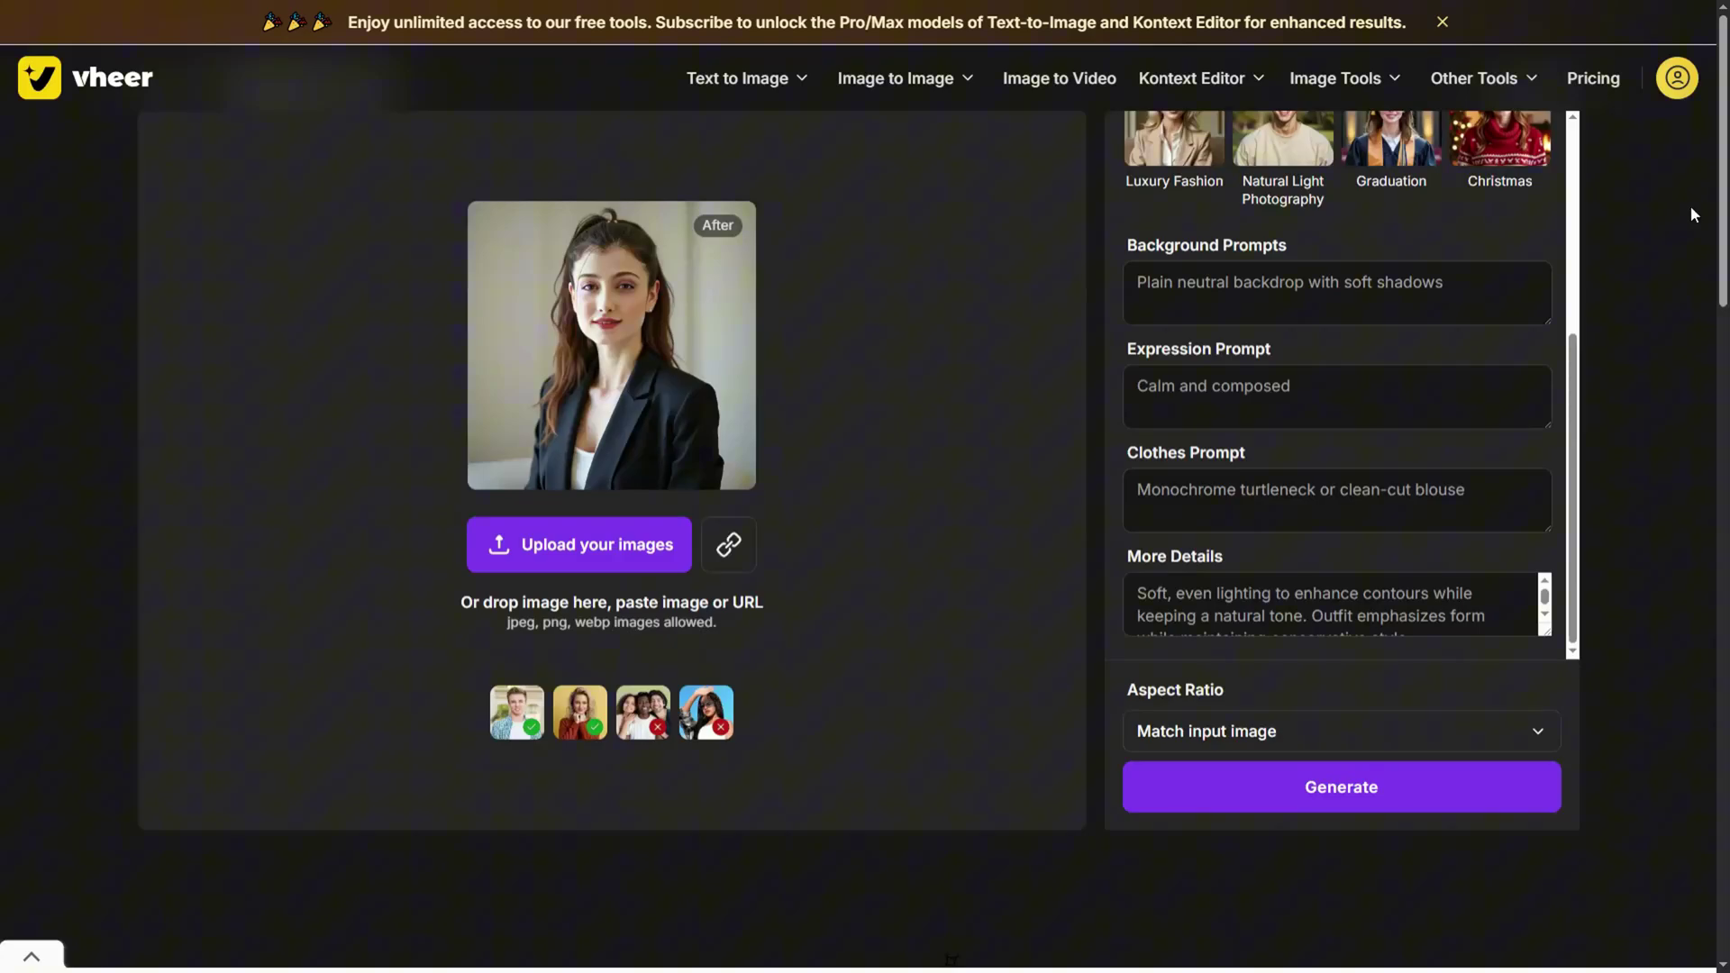
# Upload the hoodie portrait and generate a Graduation headshot with Match input image aspect ratio
pyautogui.click(637, 544)
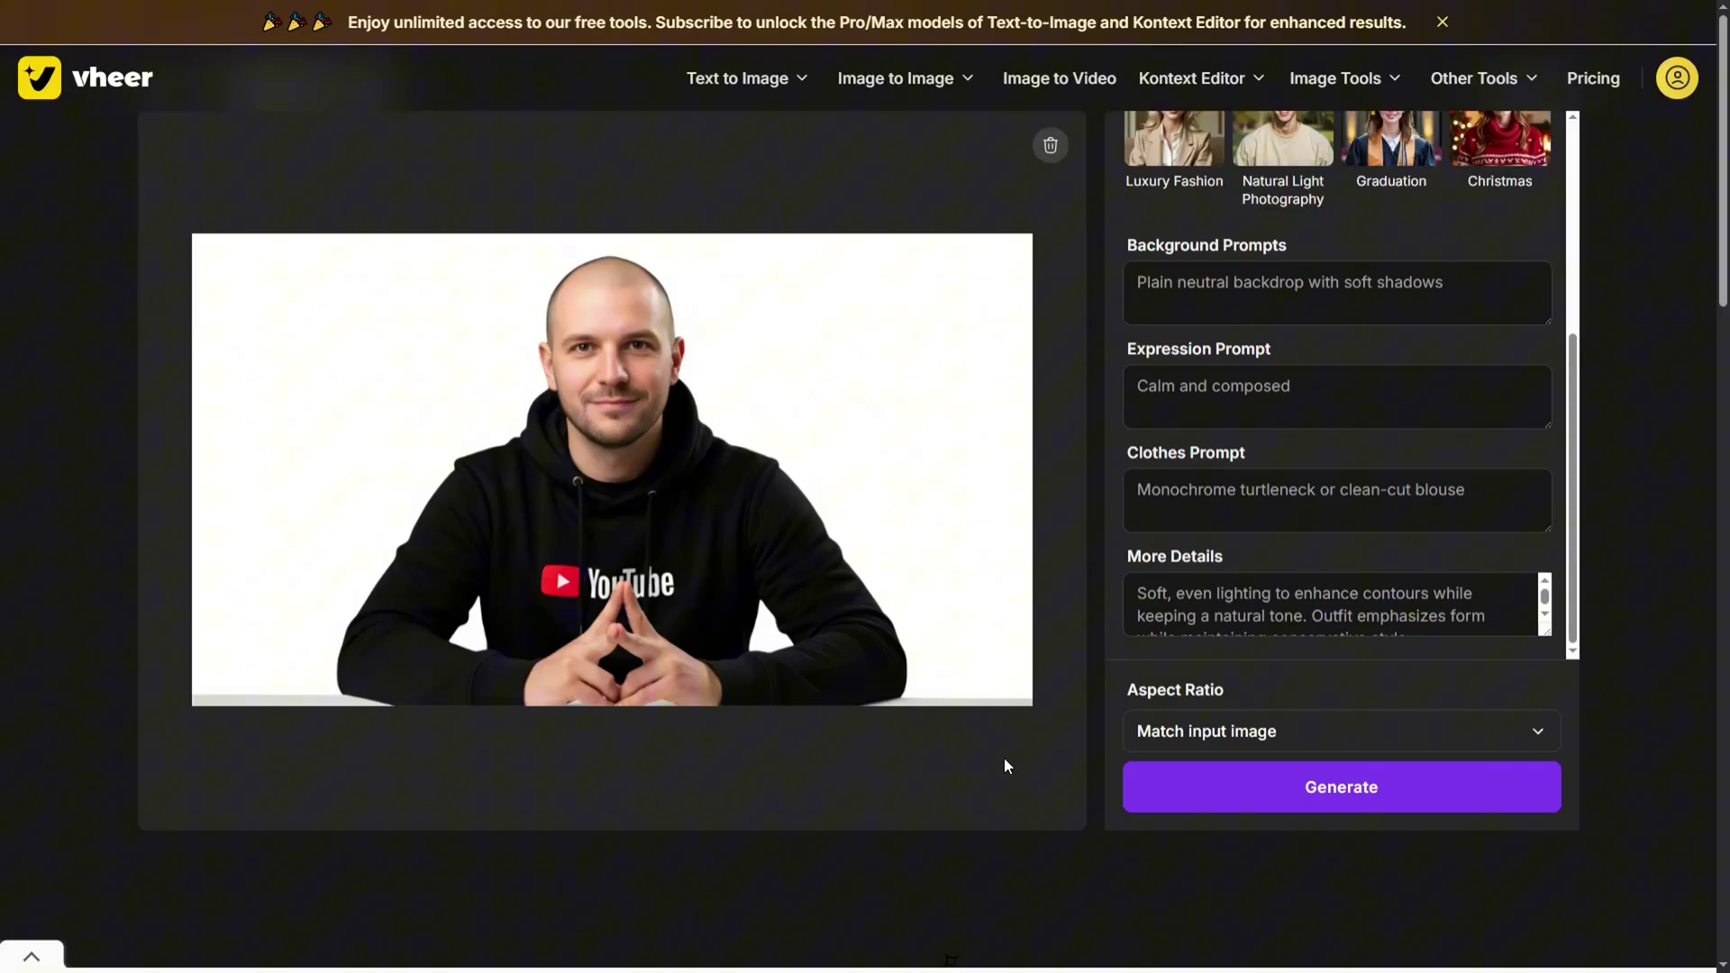
pyautogui.scroll(4, 1354, 496)
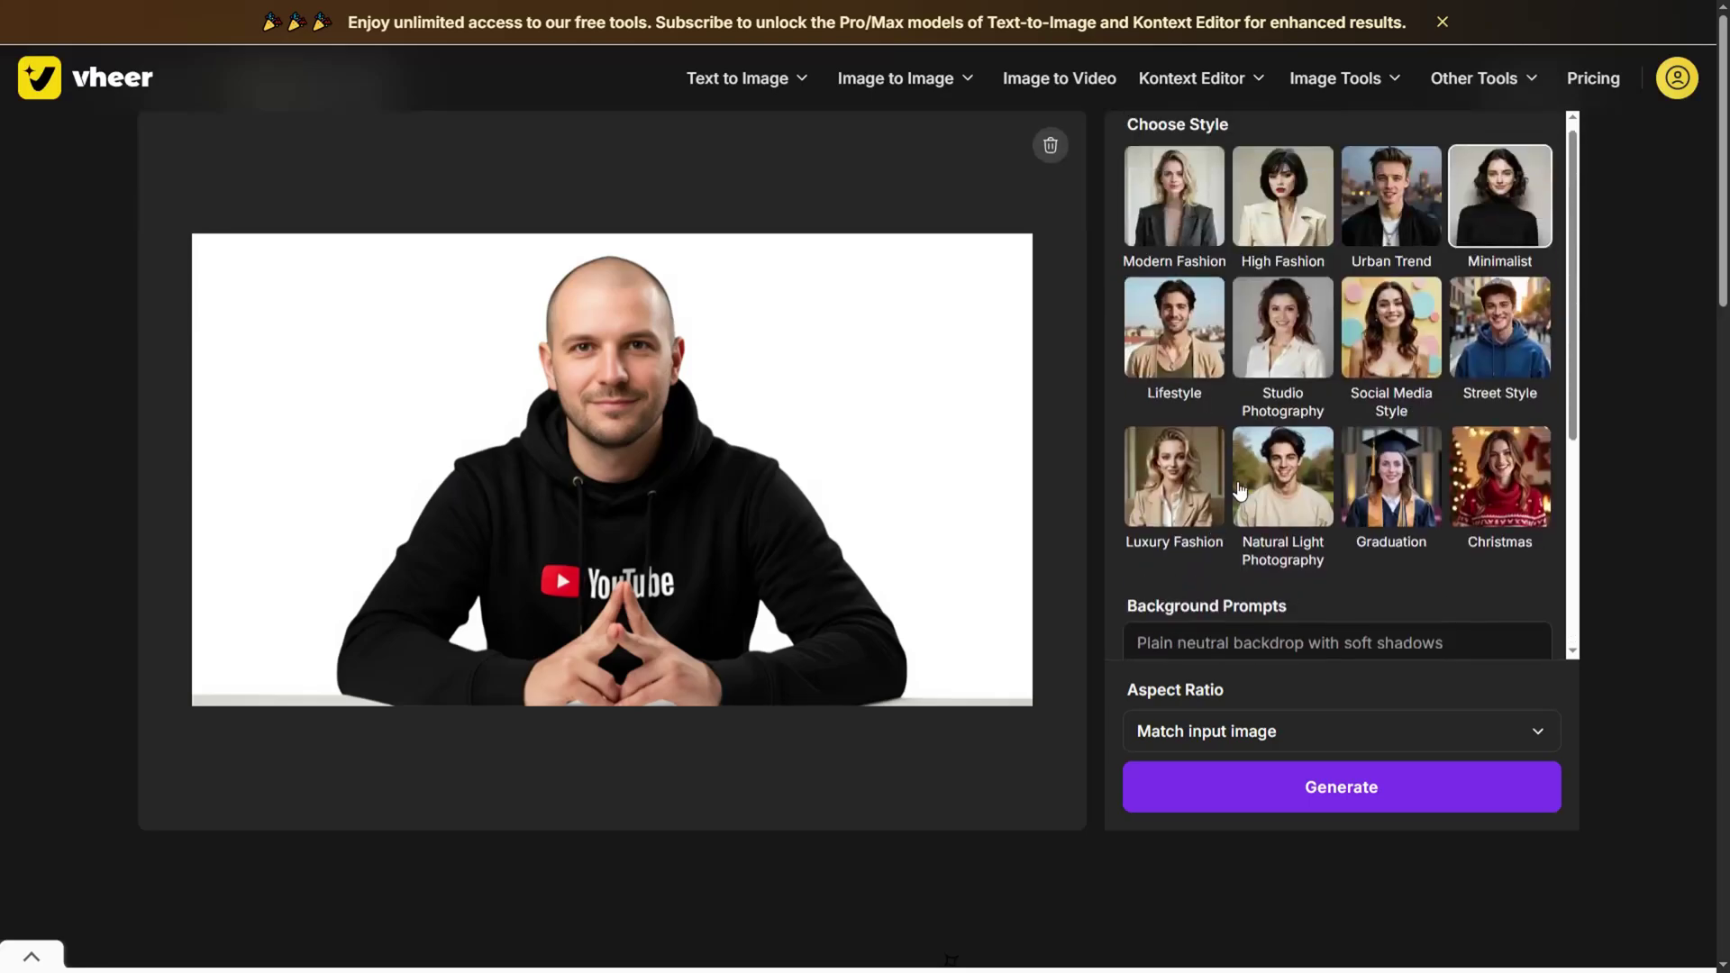
pyautogui.click(1401, 498)
pyautogui.click(1334, 731)
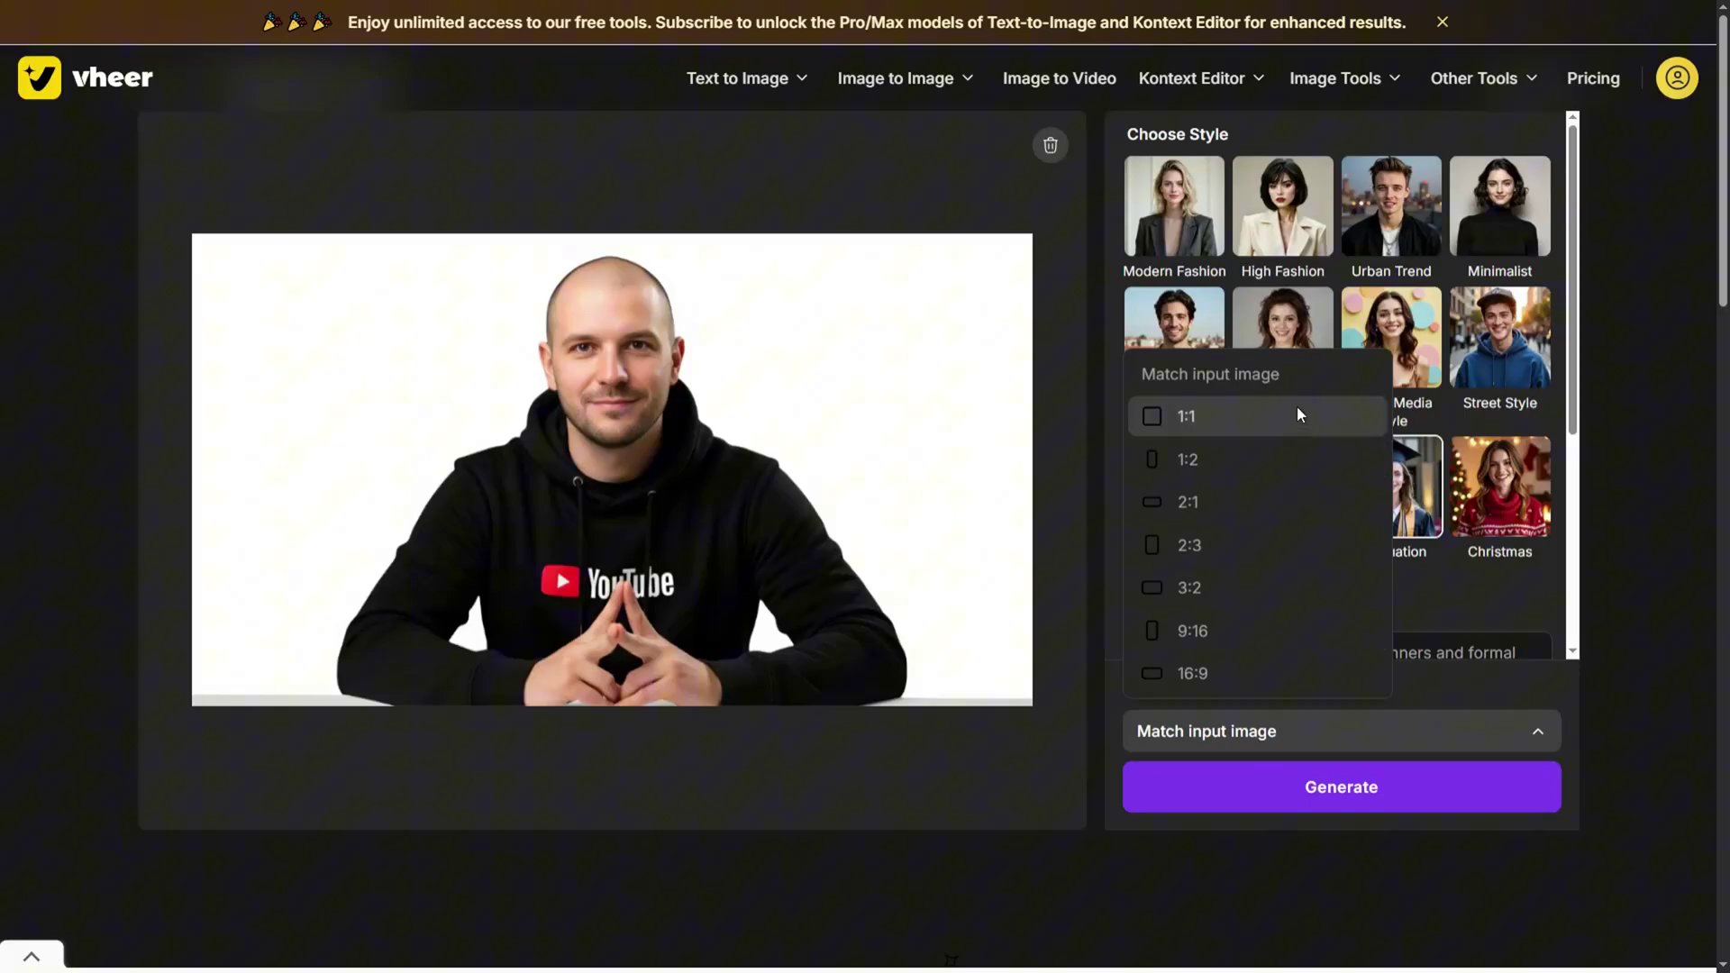
pyautogui.click(1289, 382)
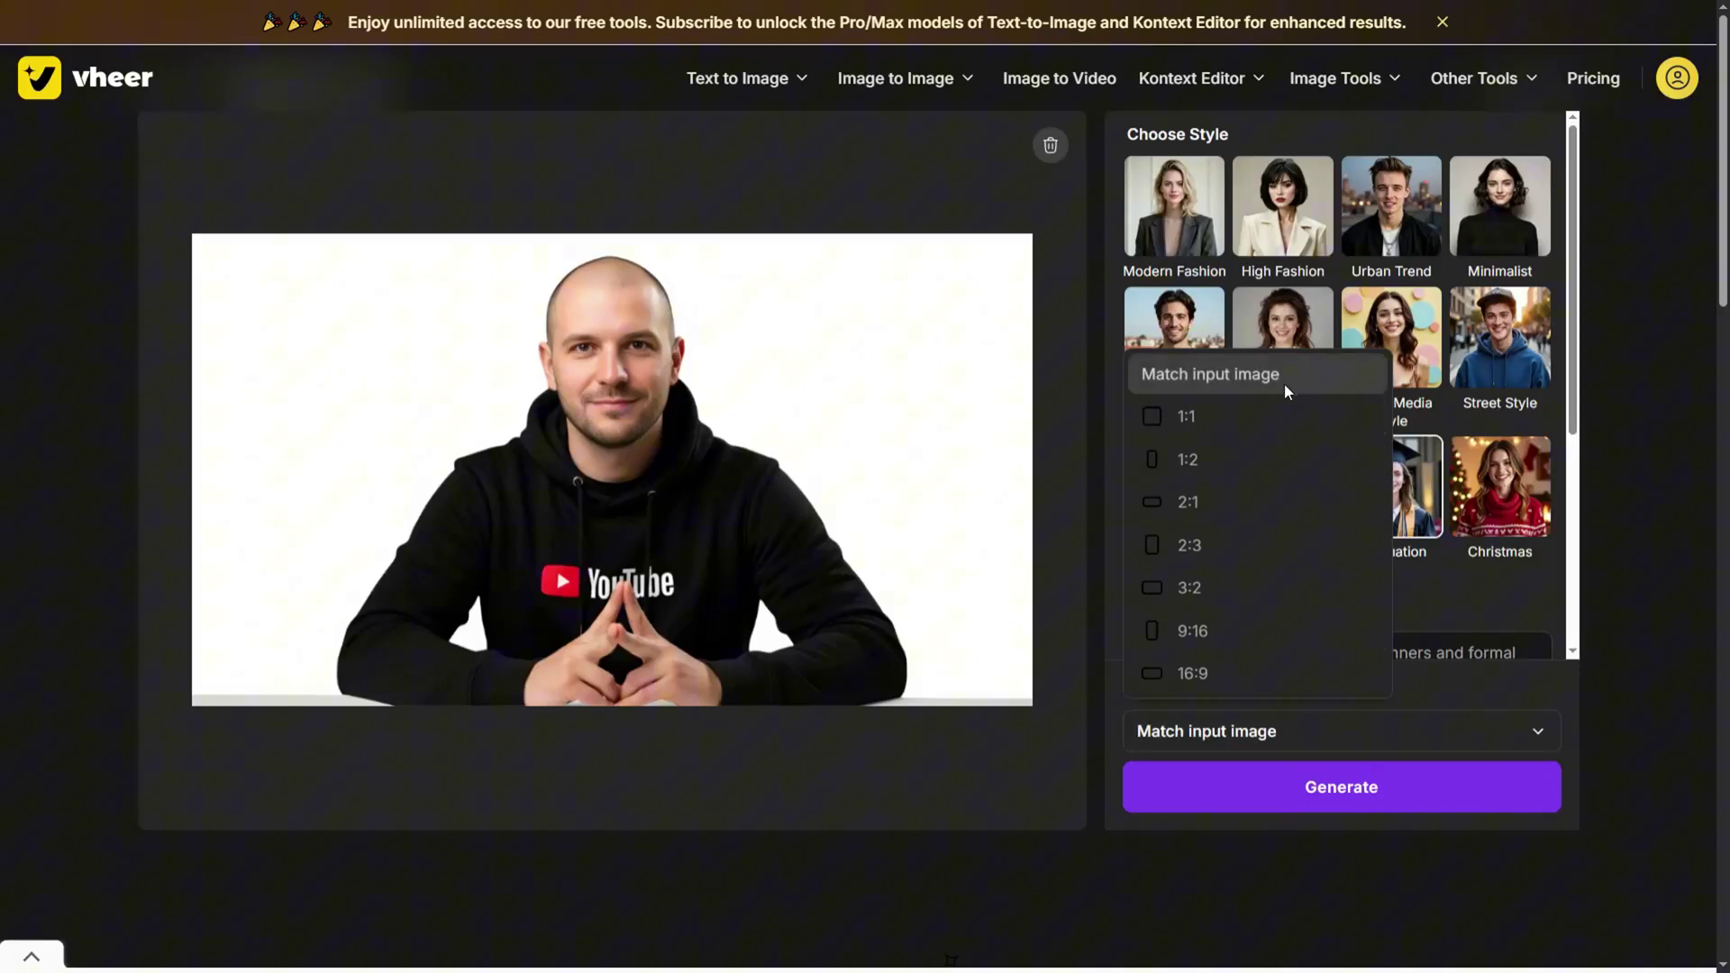
pyautogui.click(1346, 798)
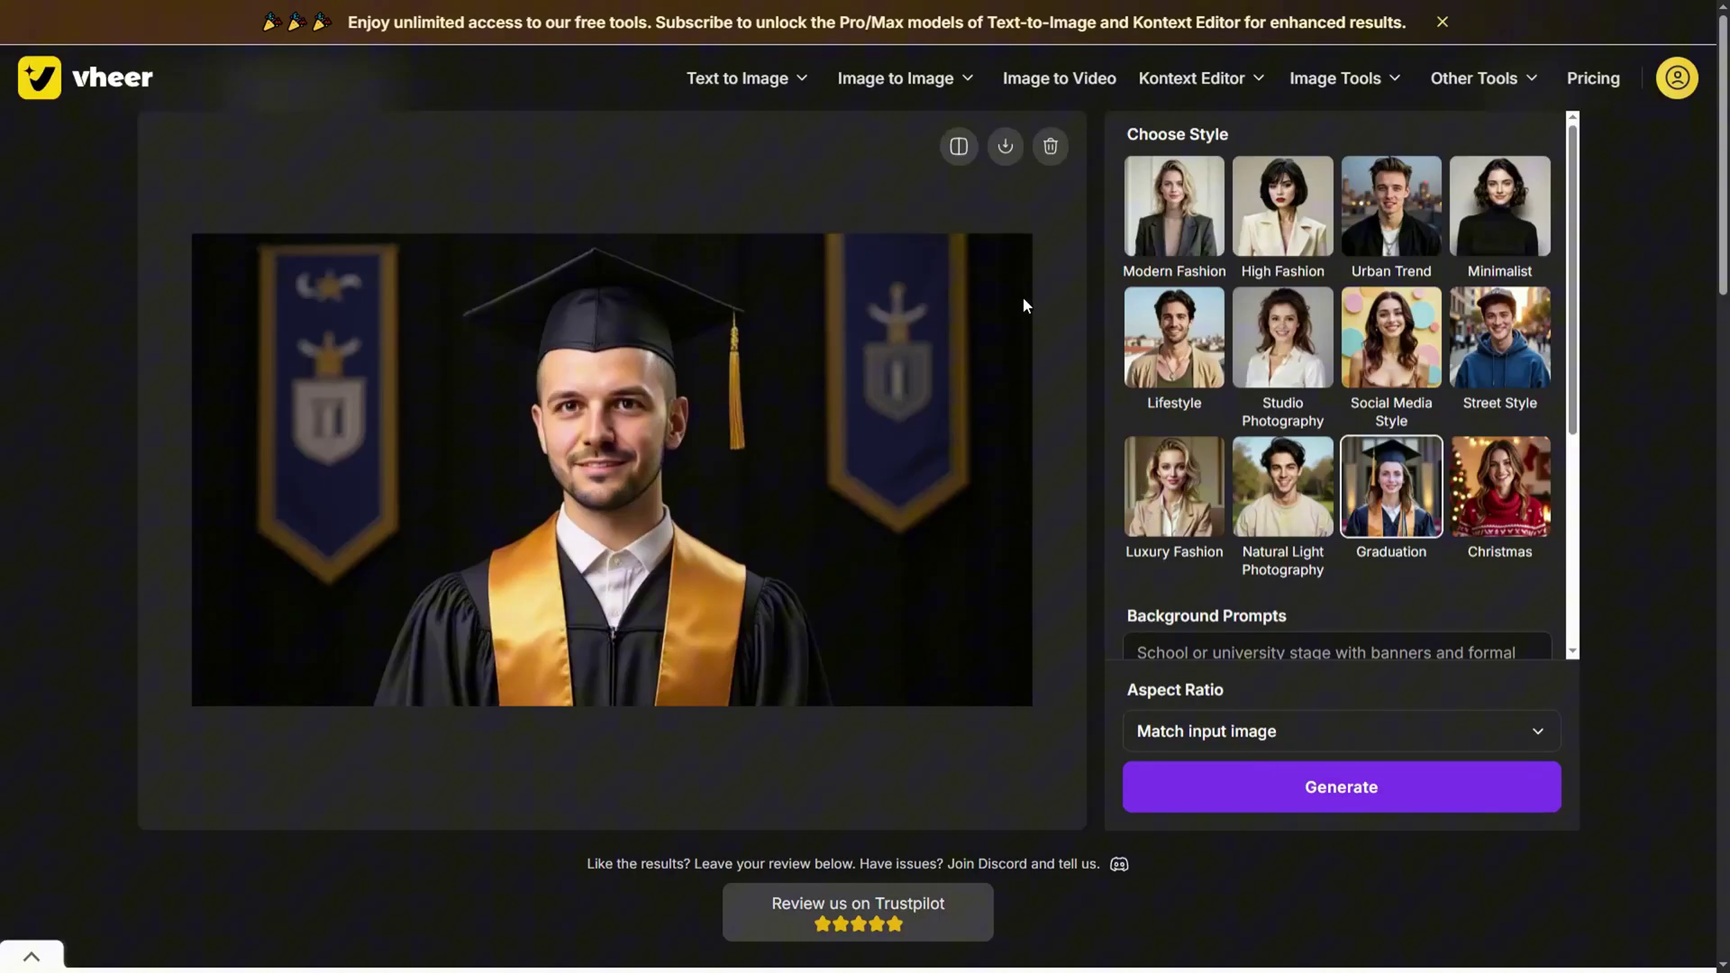
# Toggle between the graduation headshot and the original photo to compare them
pyautogui.click(964, 161)
pyautogui.click(965, 162)
pyautogui.click(965, 162)
pyautogui.click(965, 162)
pyautogui.doubleClick(965, 163)
pyautogui.scroll(-4, 1215, 372)
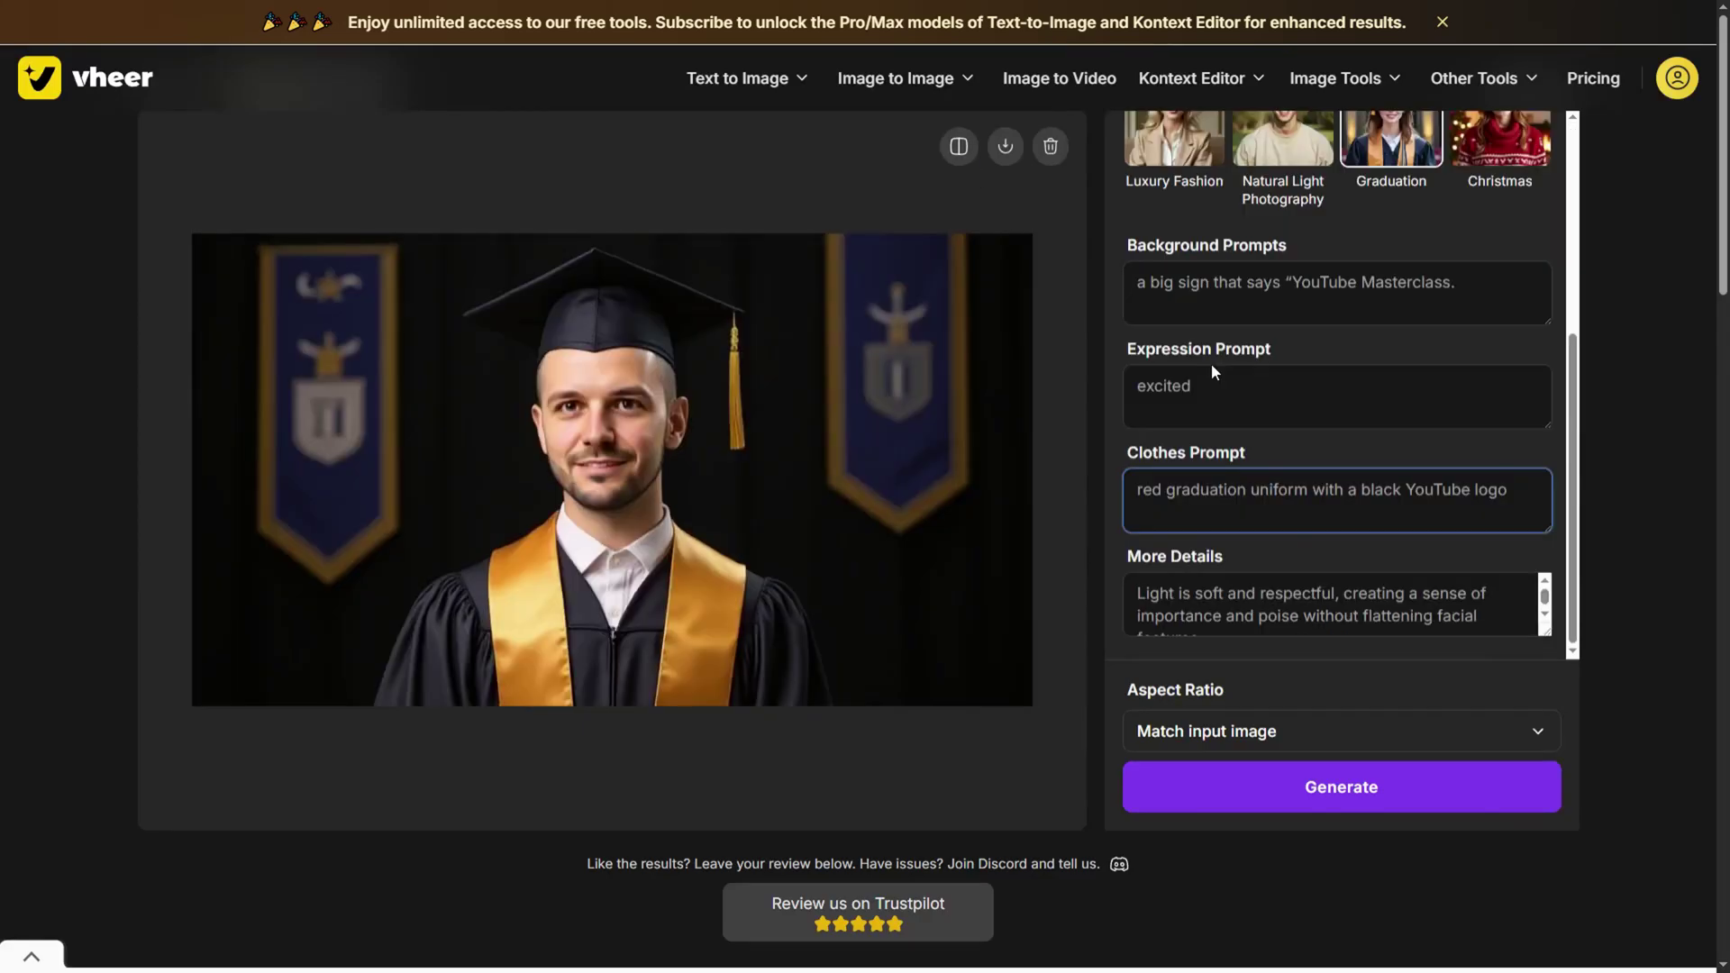
# Revise the prompts for a red YouTube-logo gown and Masterclass sign, then regenerate
pyautogui.click(1270, 314)
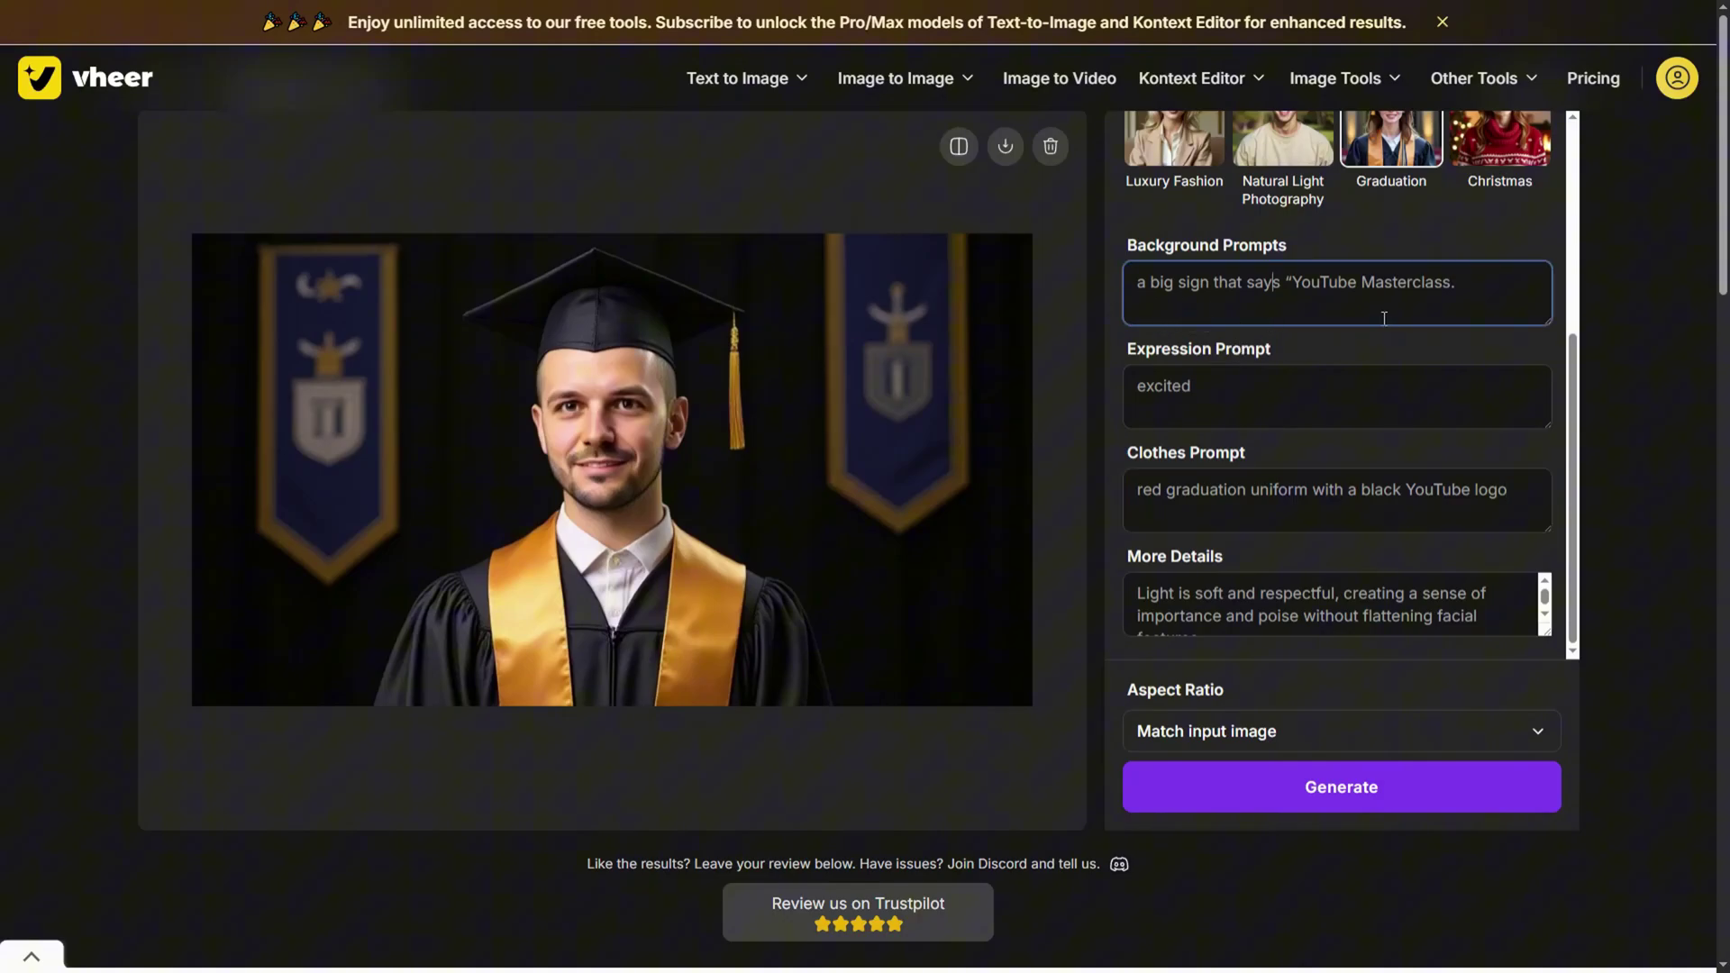
pyautogui.write('.')
pyautogui.click(1388, 390)
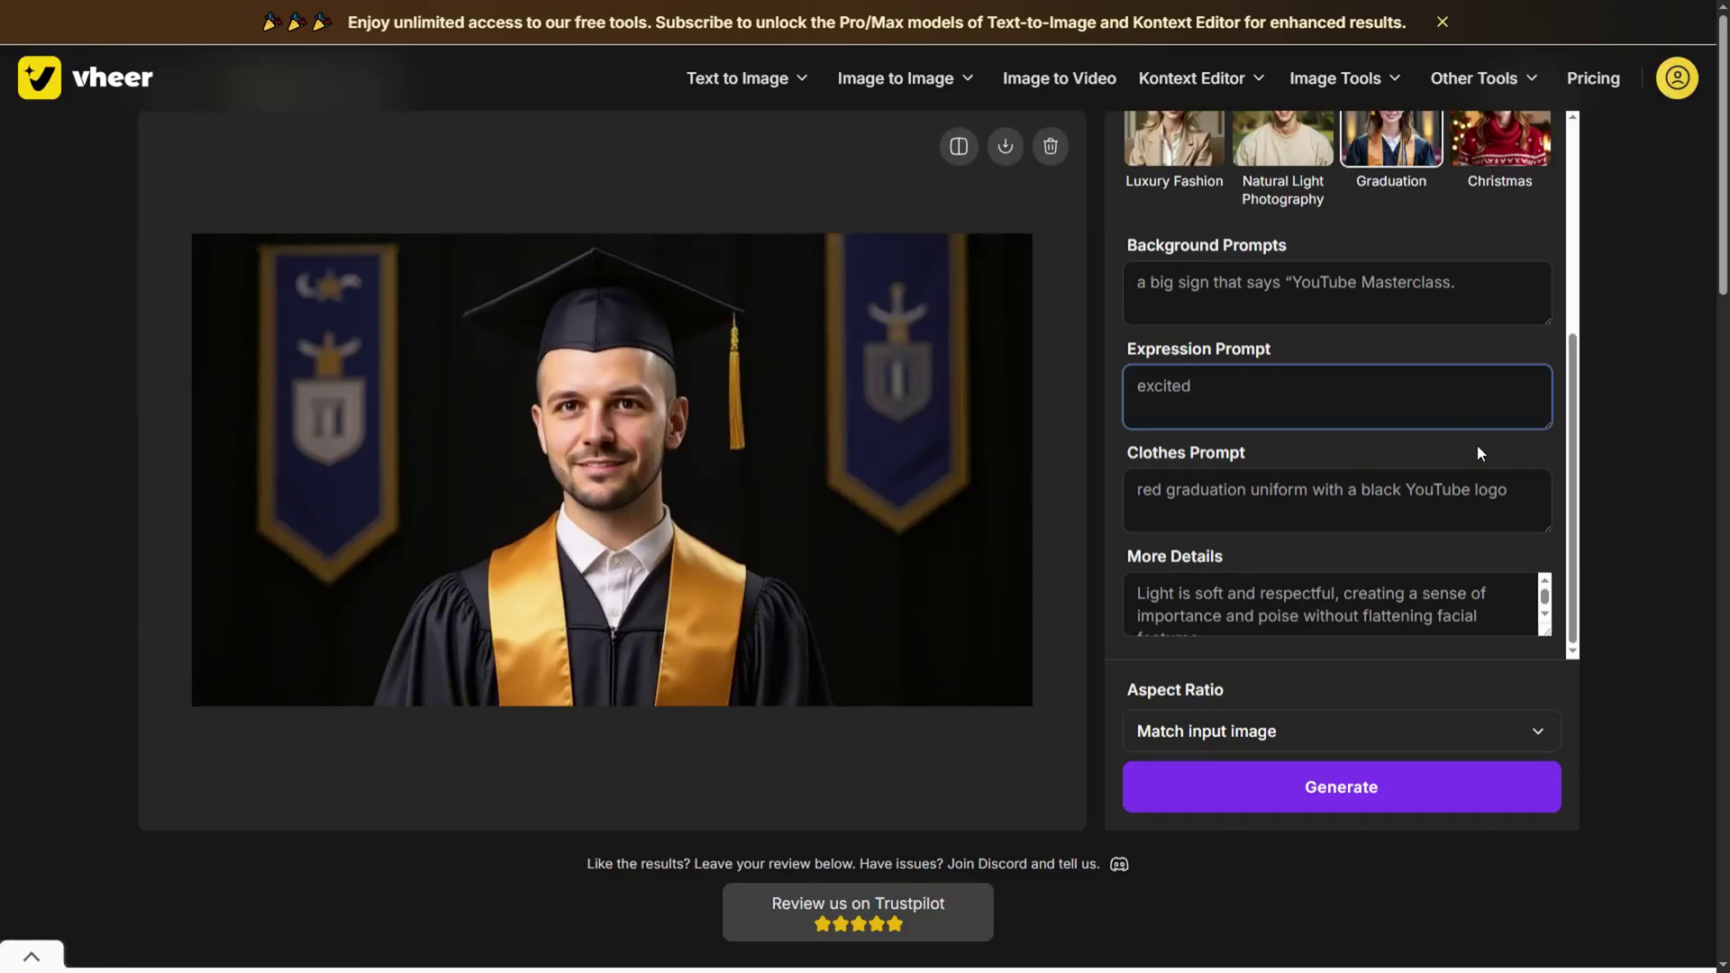
pyautogui.click(1521, 484)
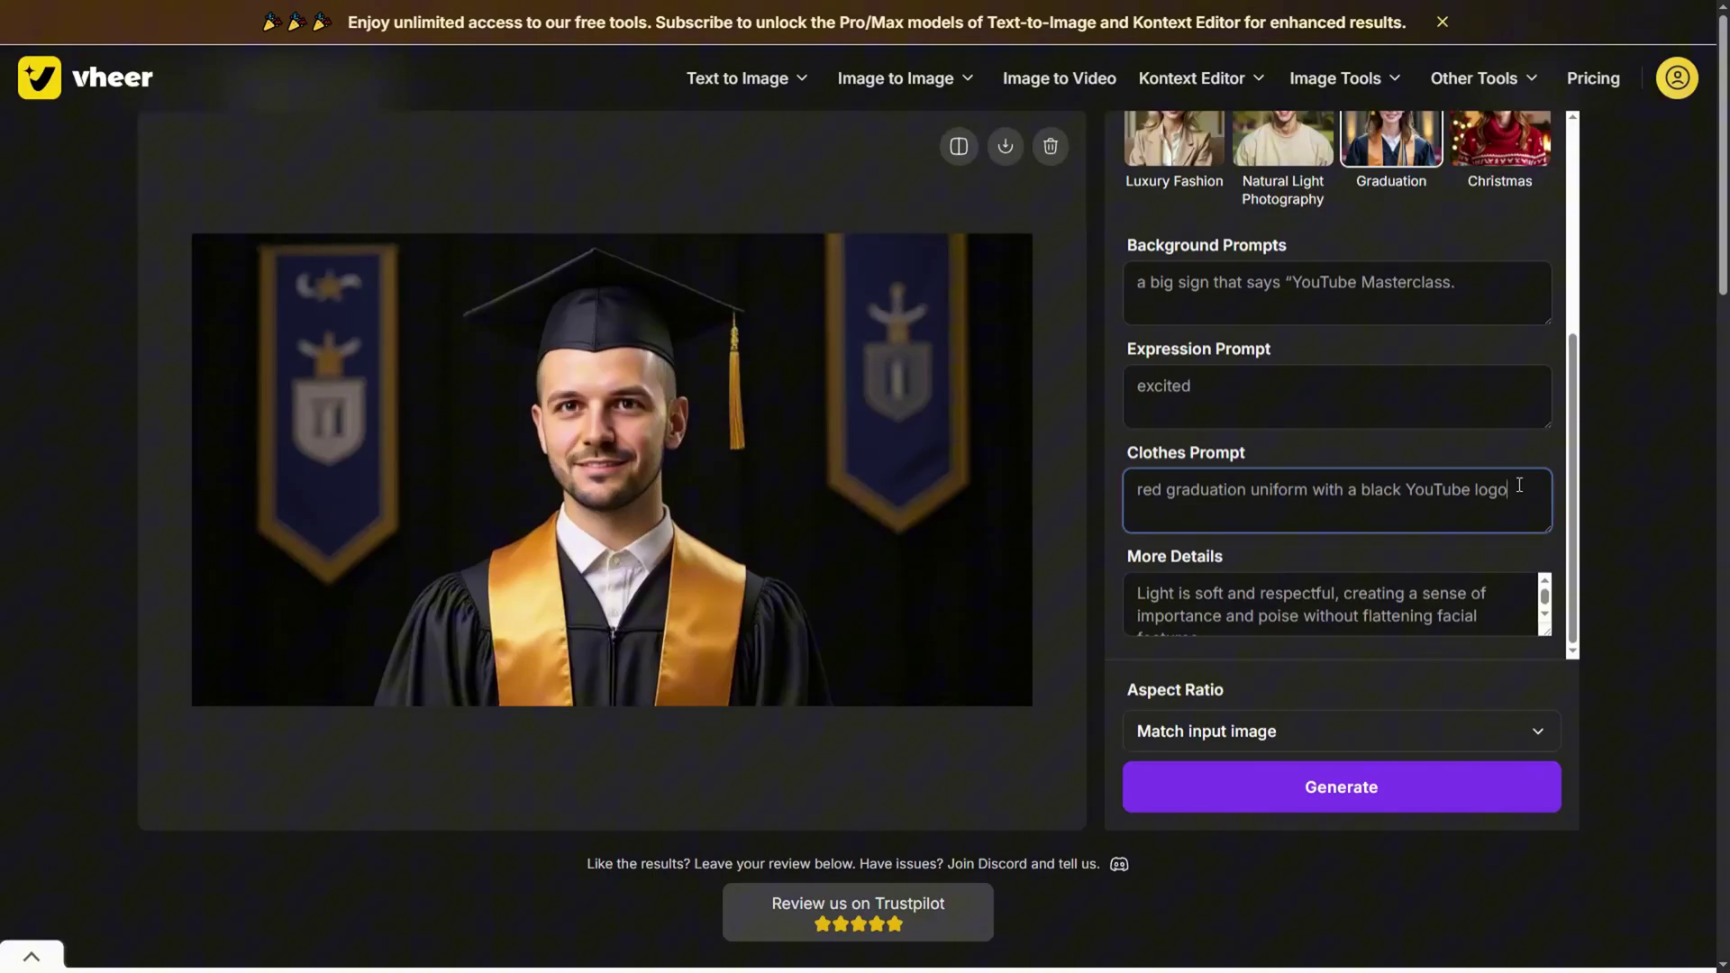
pyautogui.click(1339, 780)
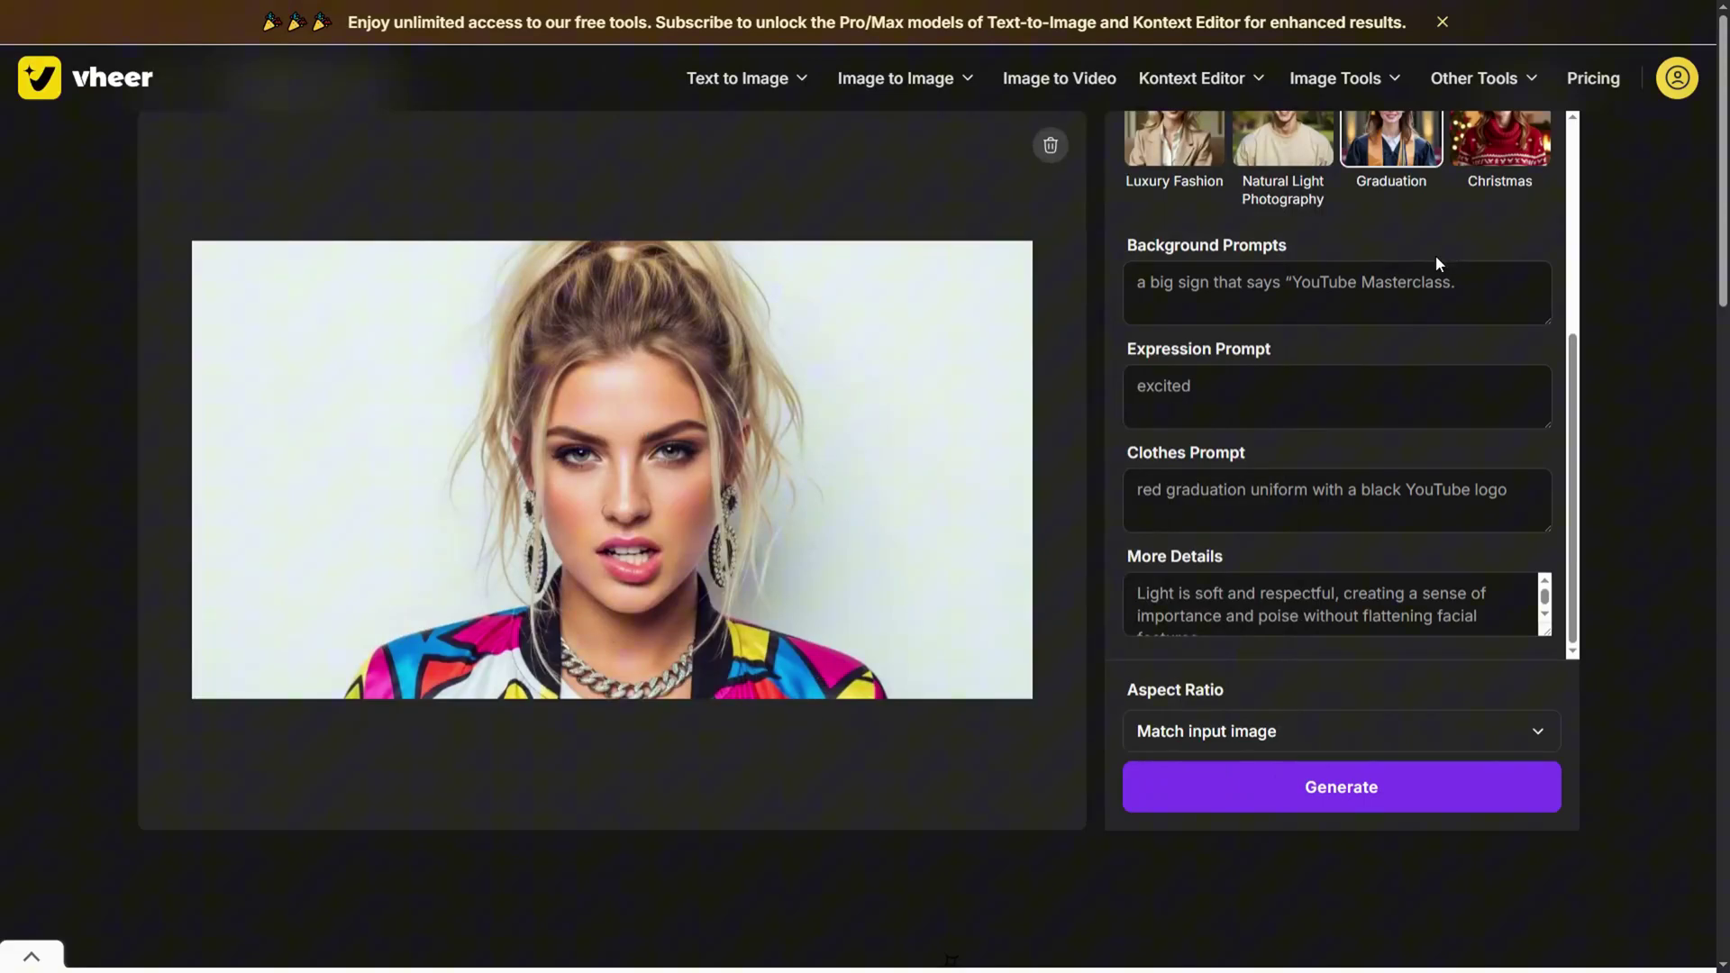
# Generate a Luxury Fashion headshot of the woman and compare it with the original
pyautogui.scroll(4, 1435, 261)
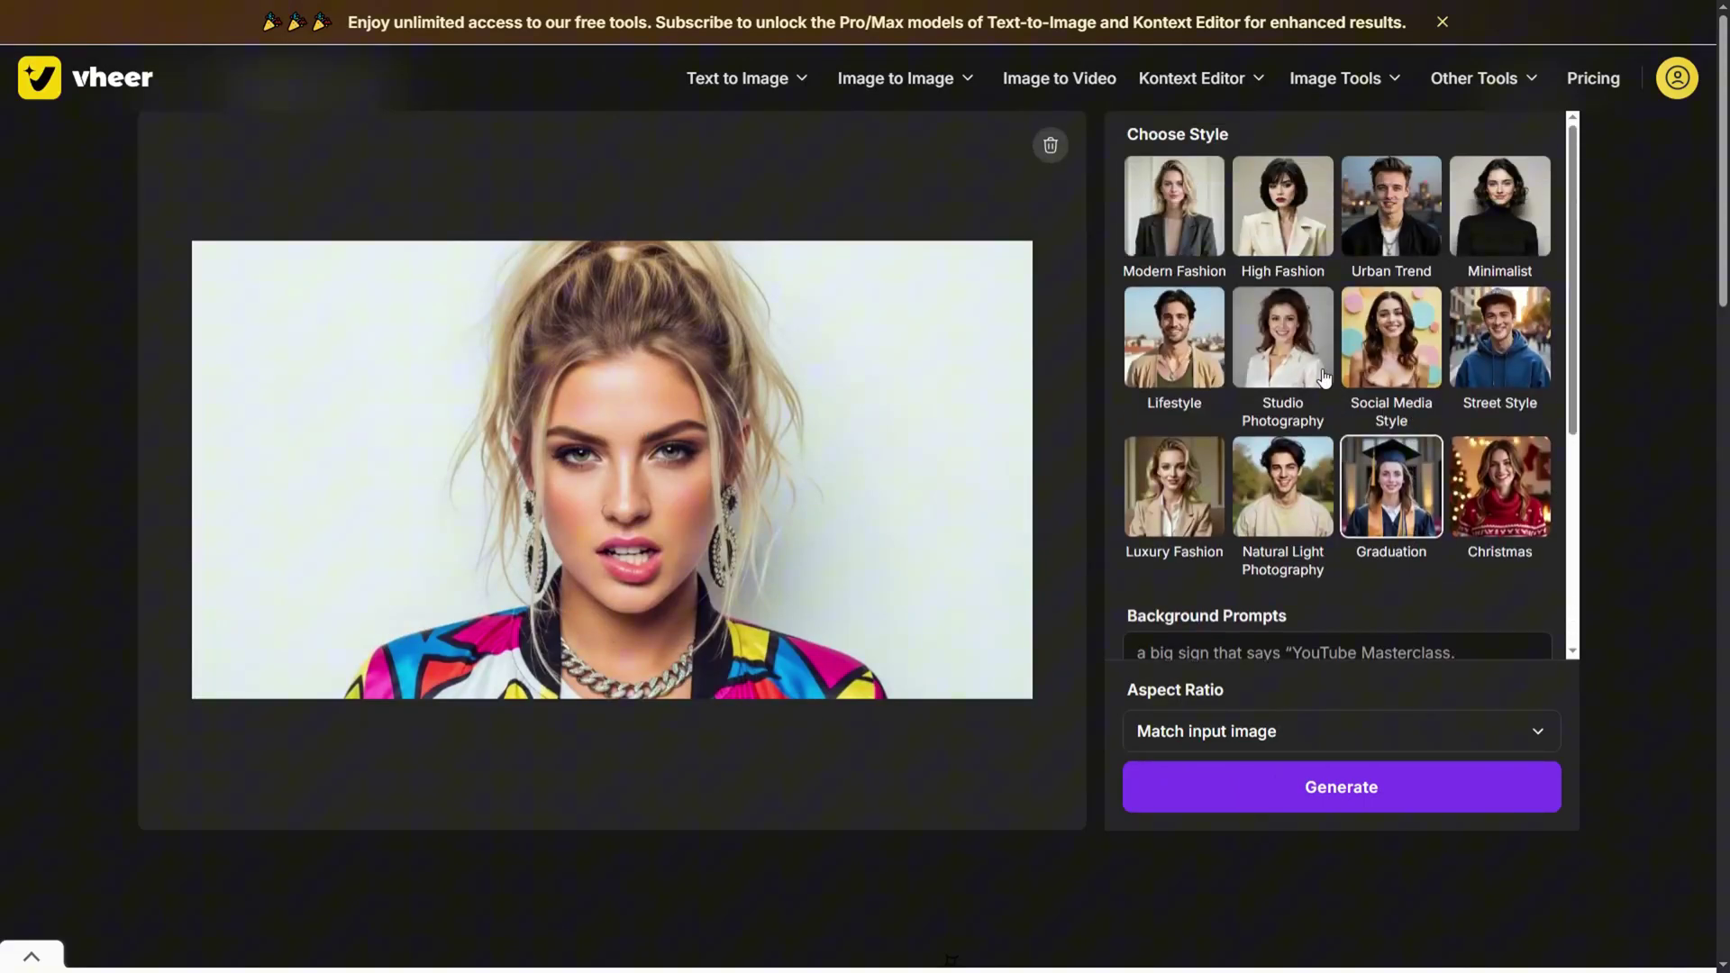
pyautogui.click(1196, 497)
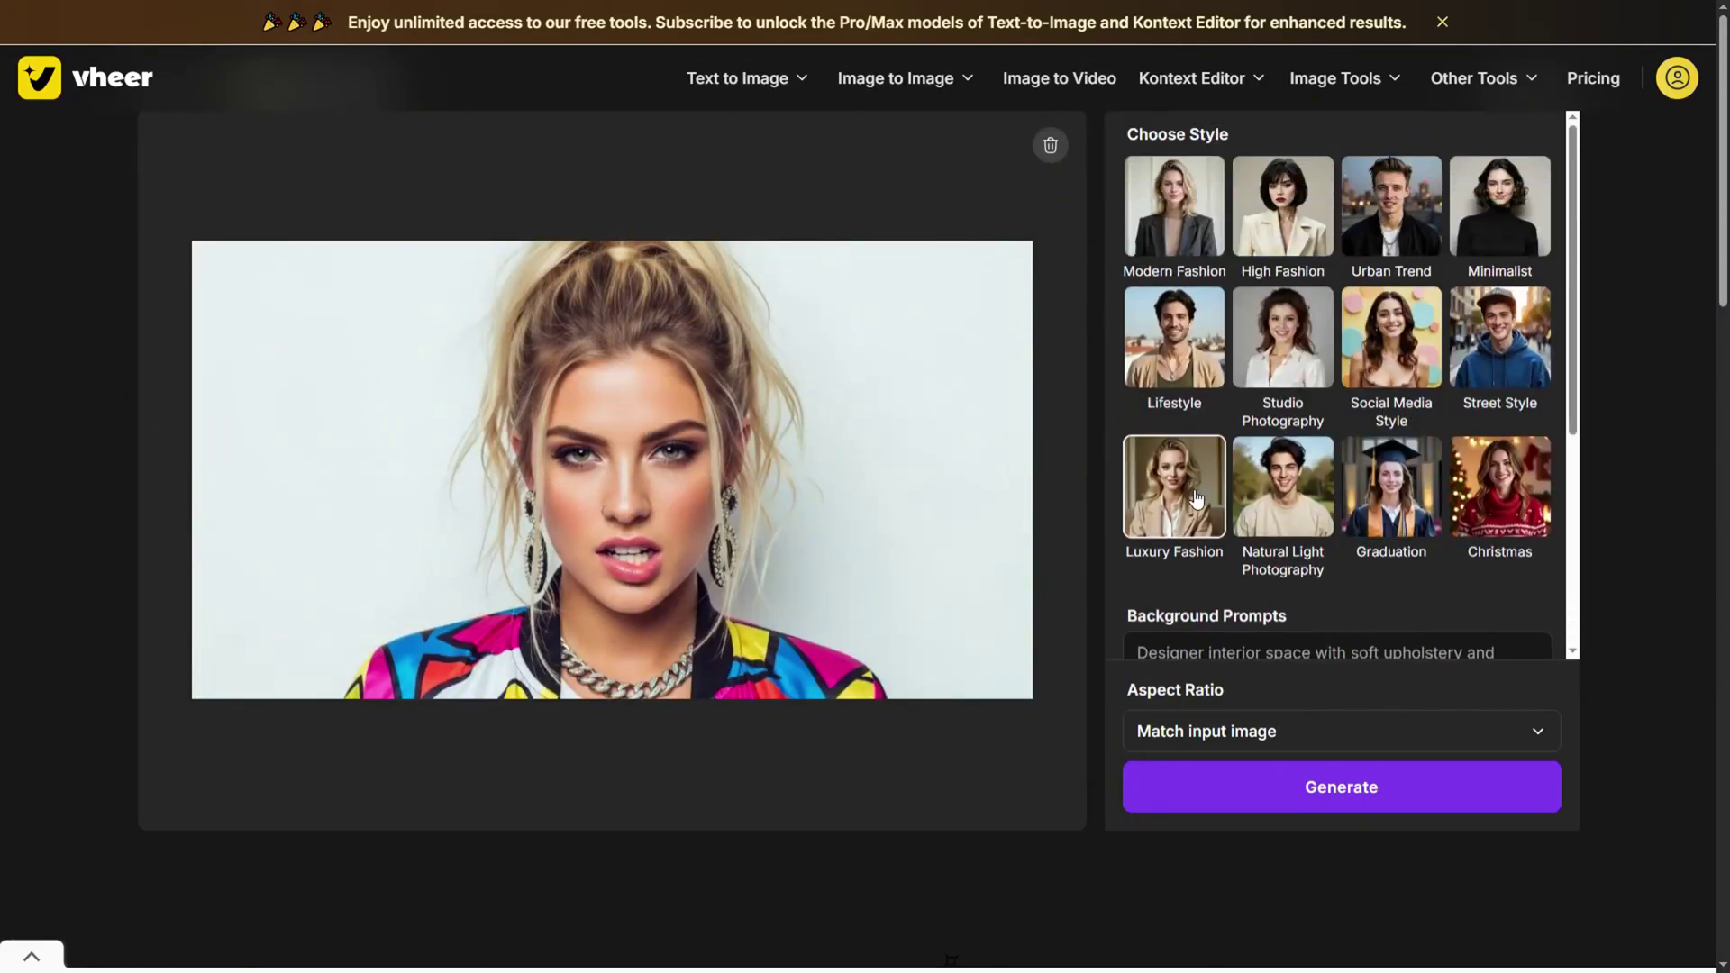
pyautogui.click(1351, 810)
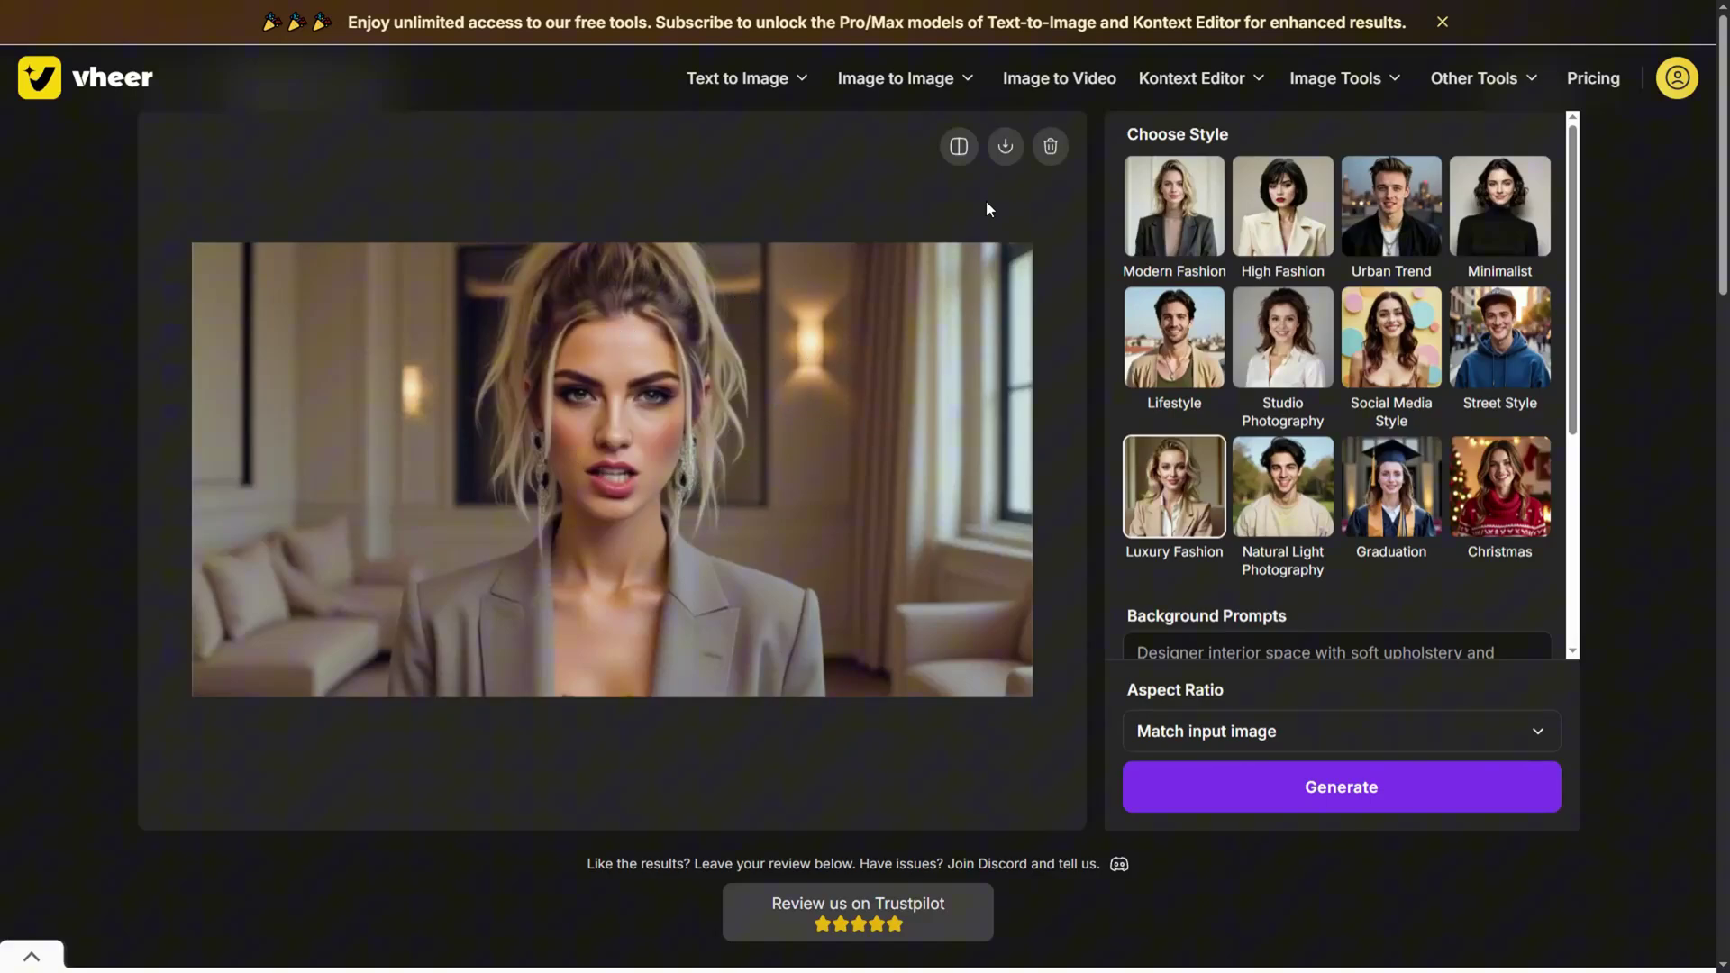
pyautogui.click(960, 151)
pyautogui.click(960, 151)
pyautogui.click(960, 152)
pyautogui.click(961, 151)
# Generate a Social Media Style version of the woman's portrait
pyautogui.click(1407, 354)
pyautogui.click(1408, 790)
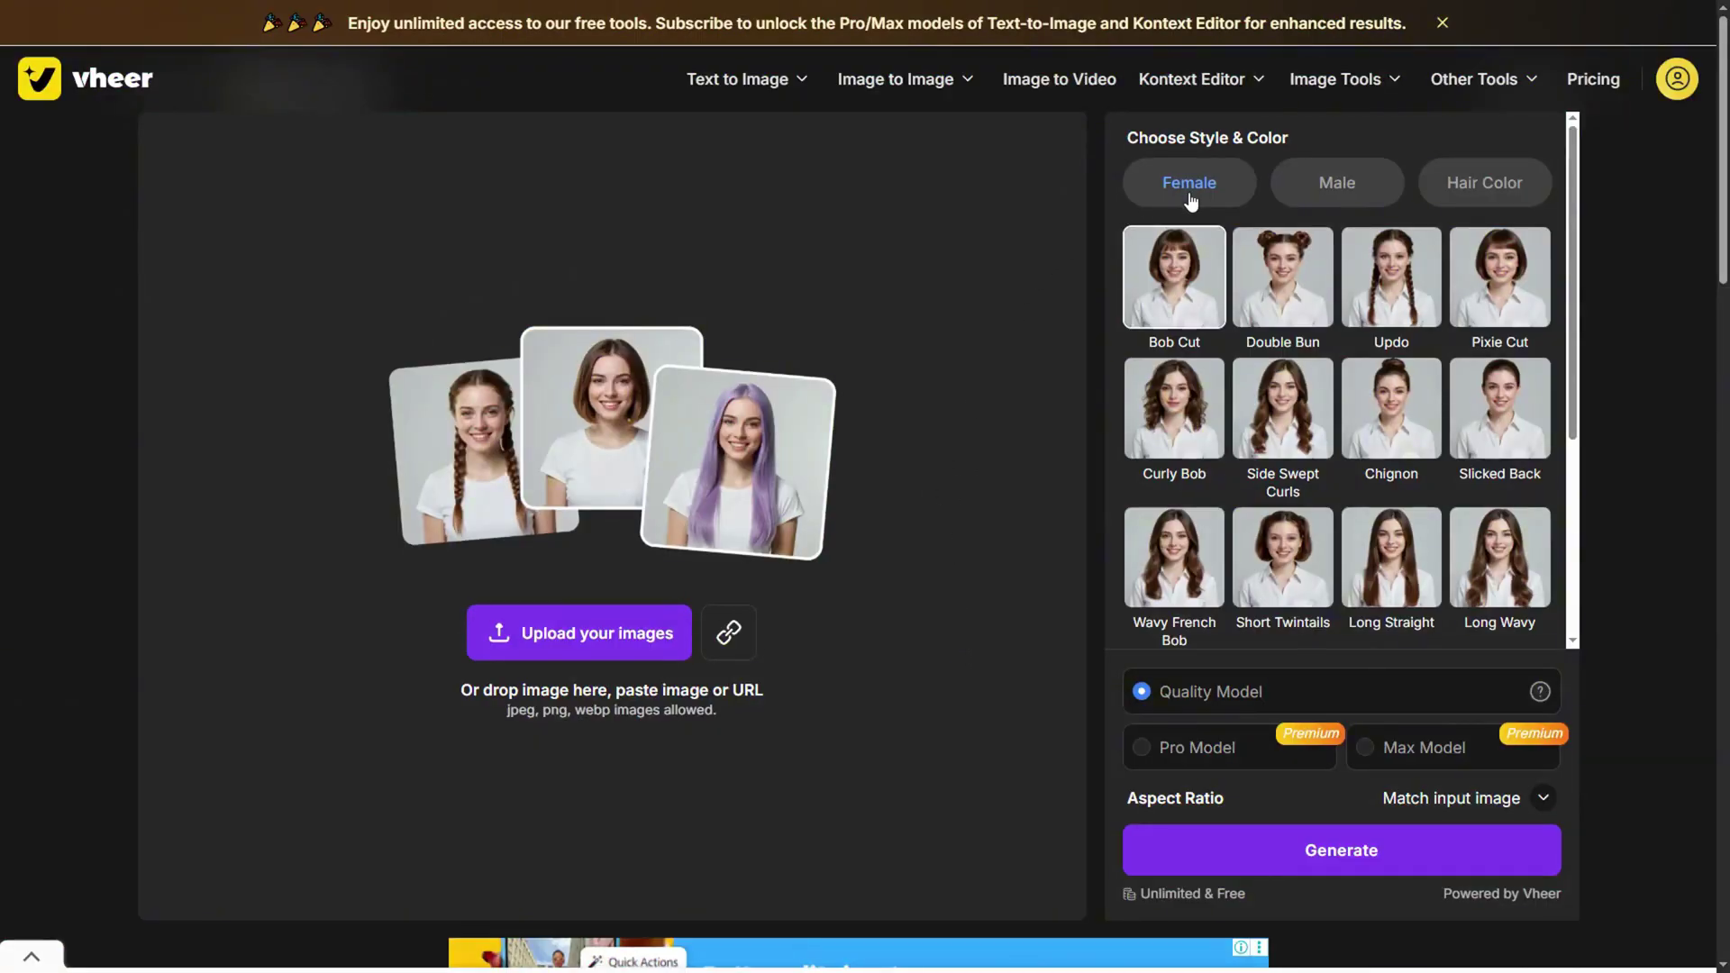
# Upload the bald man's portrait and generate him with Jet Black hair from the Hair Color options
pyautogui.click(1318, 191)
pyautogui.click(1462, 181)
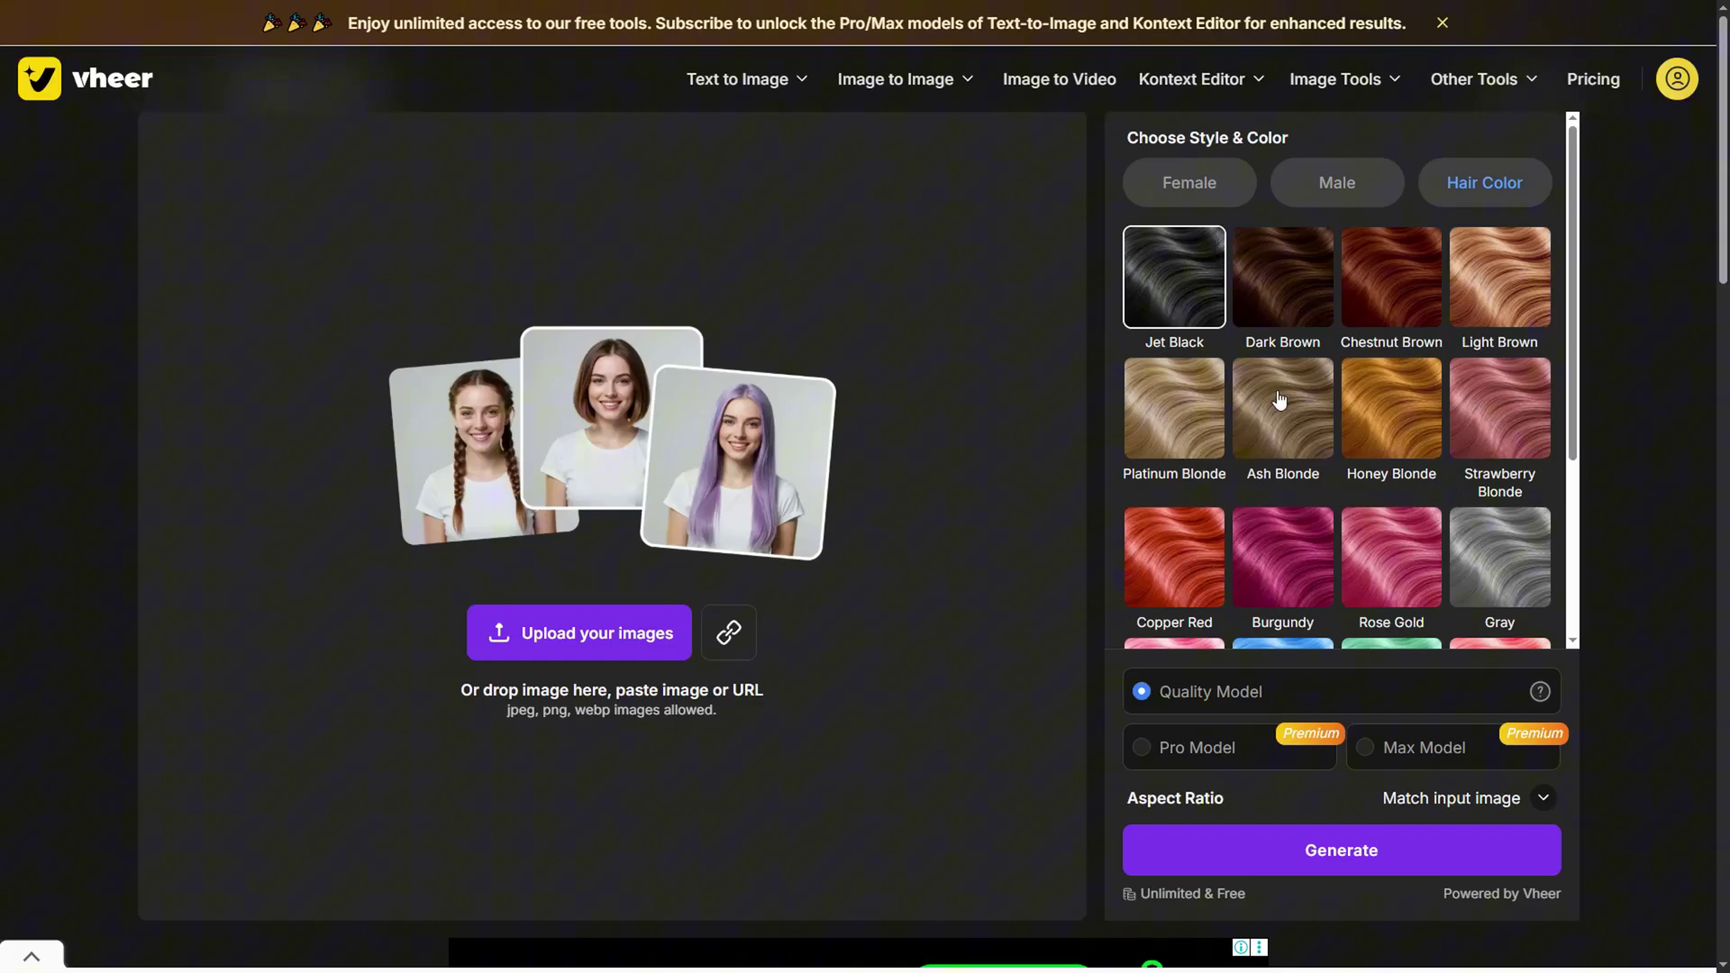
pyautogui.click(1337, 183)
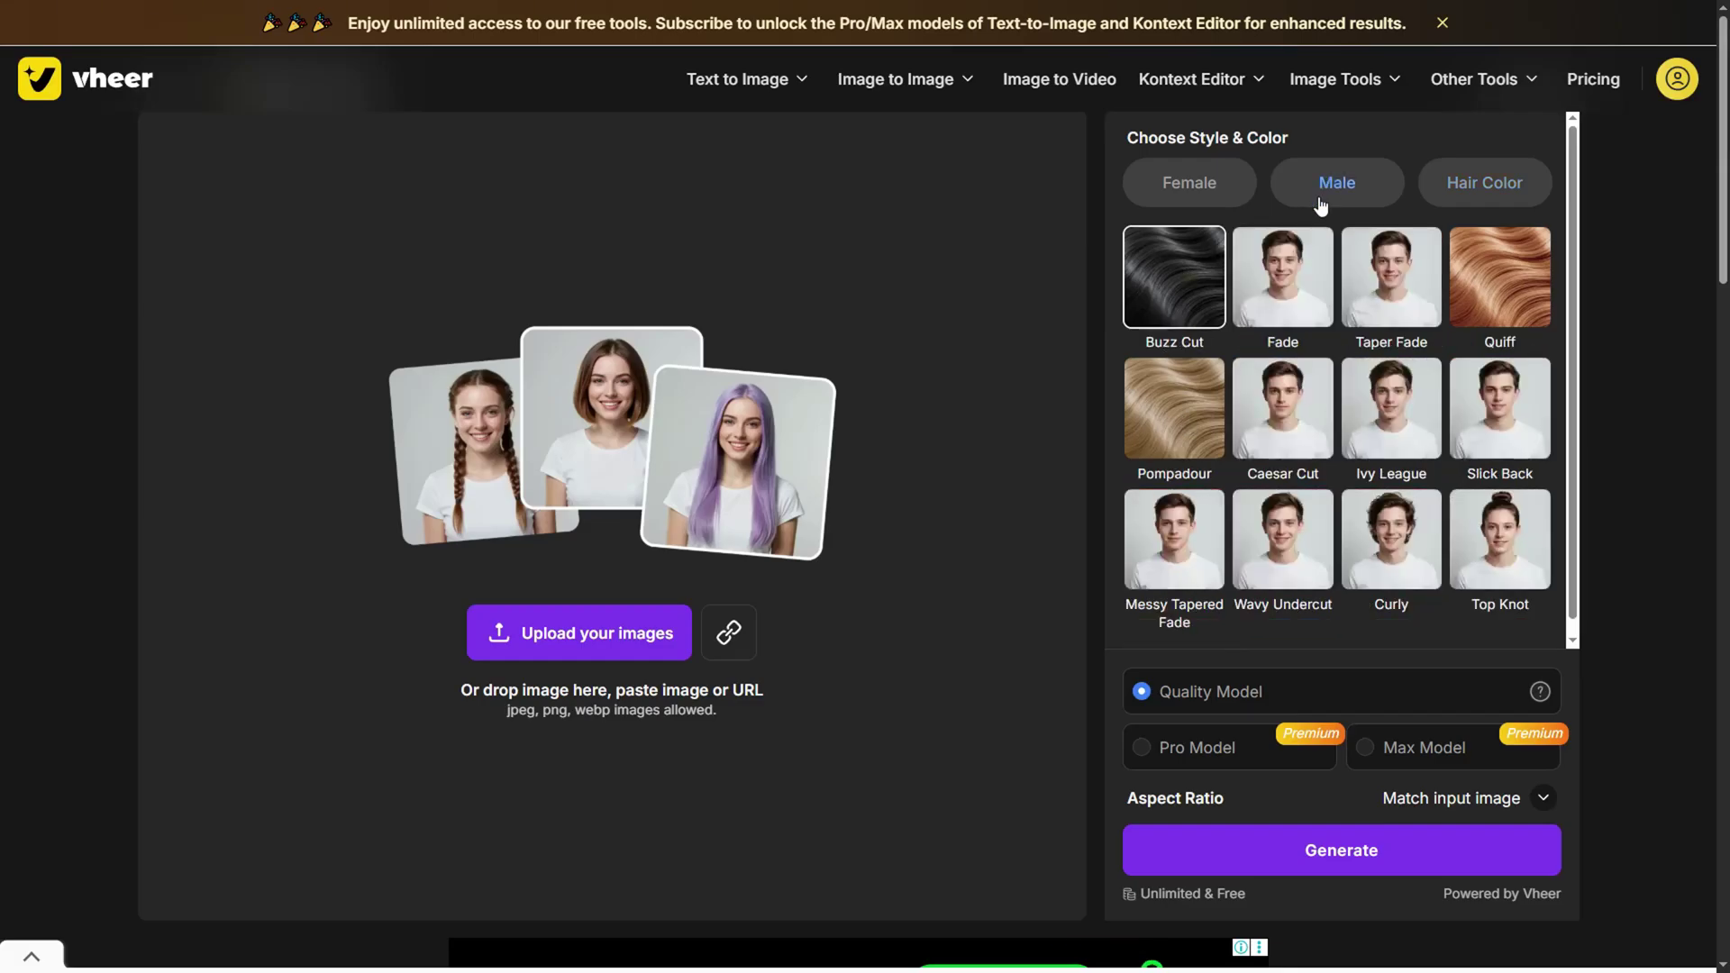
pyautogui.click(532, 622)
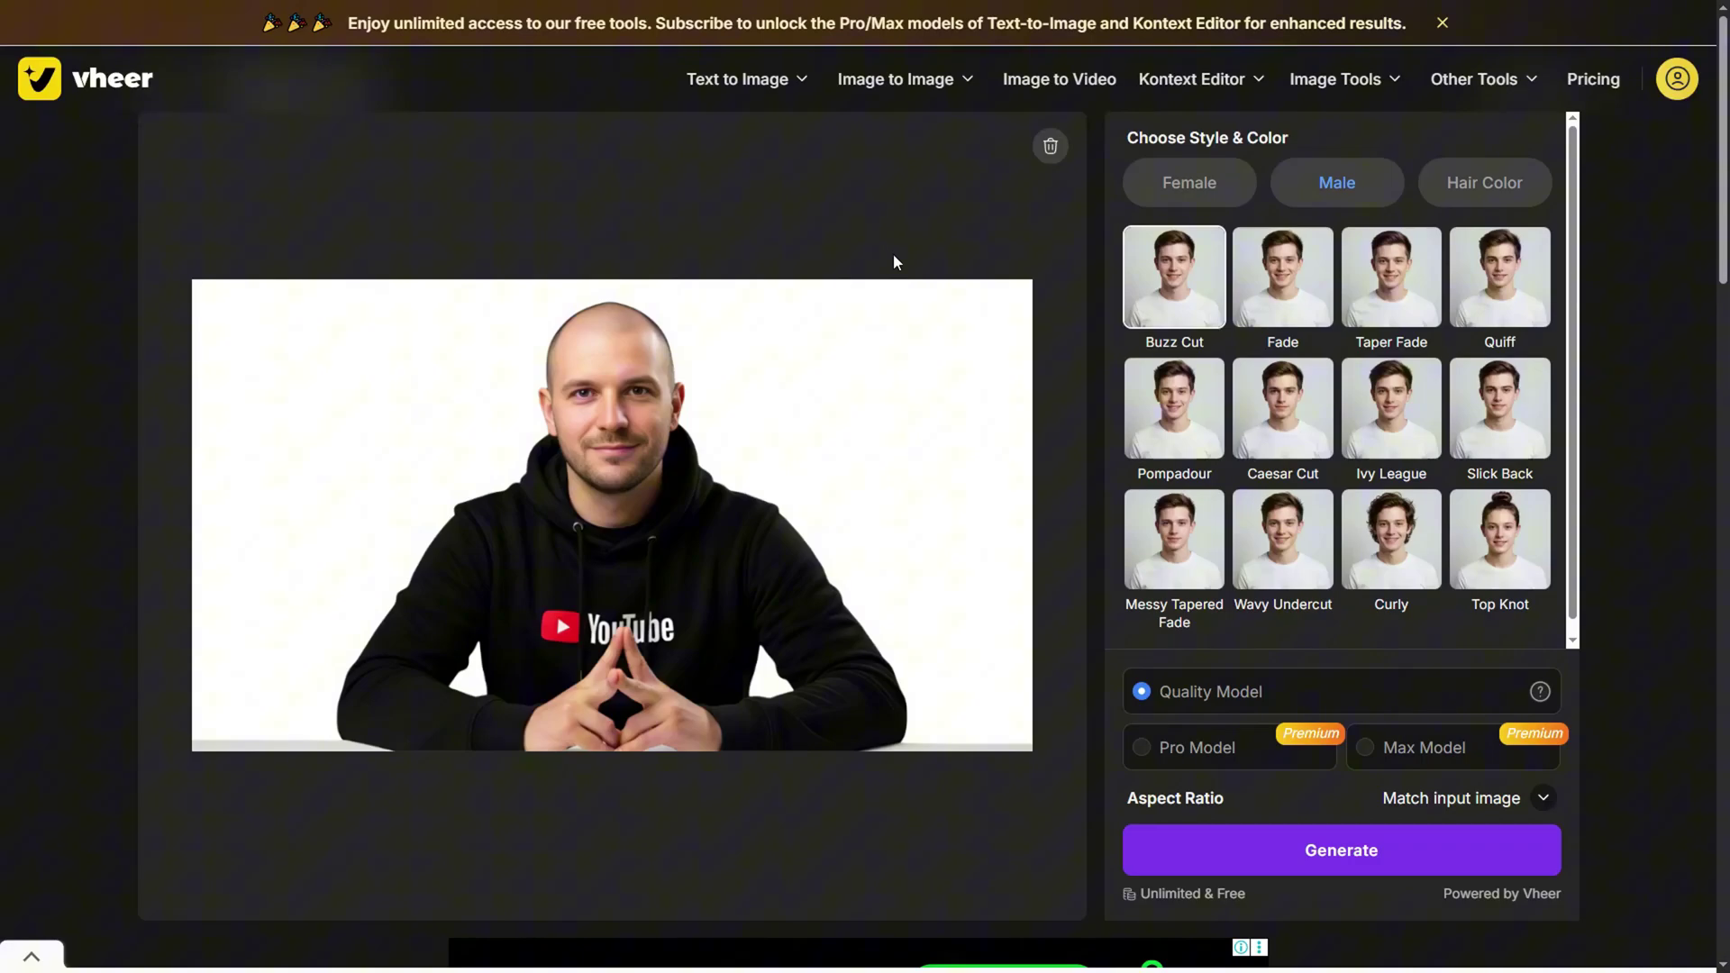
pyautogui.click(1487, 191)
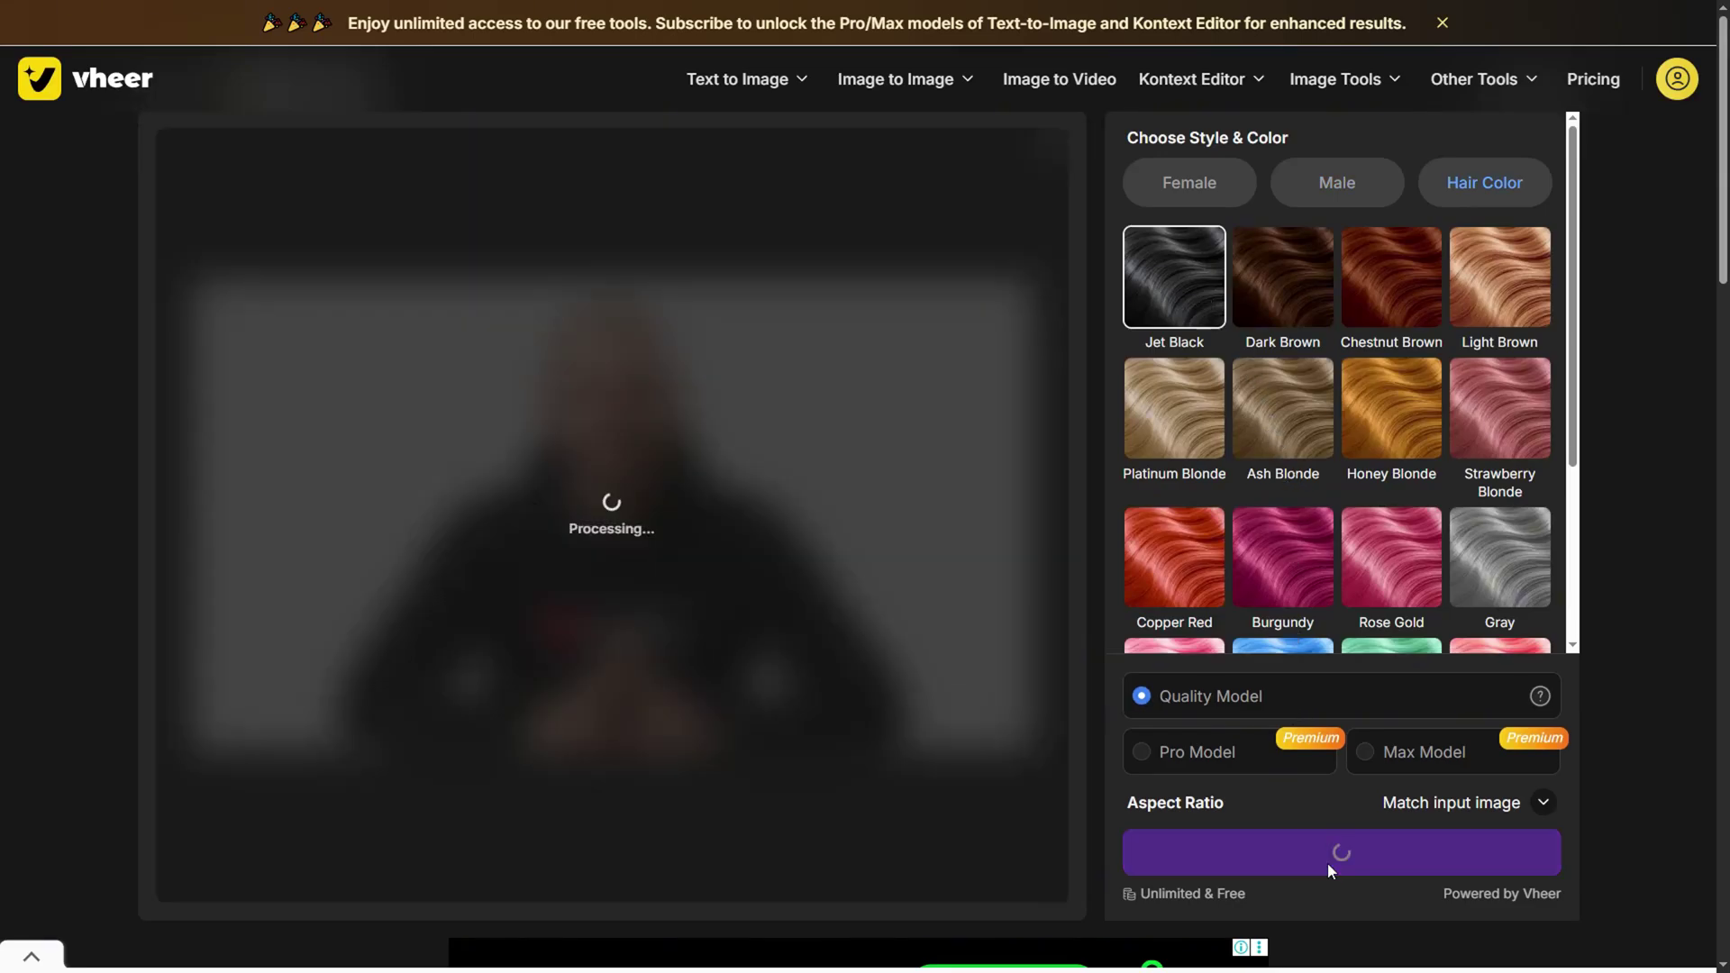
pyautogui.click(1330, 869)
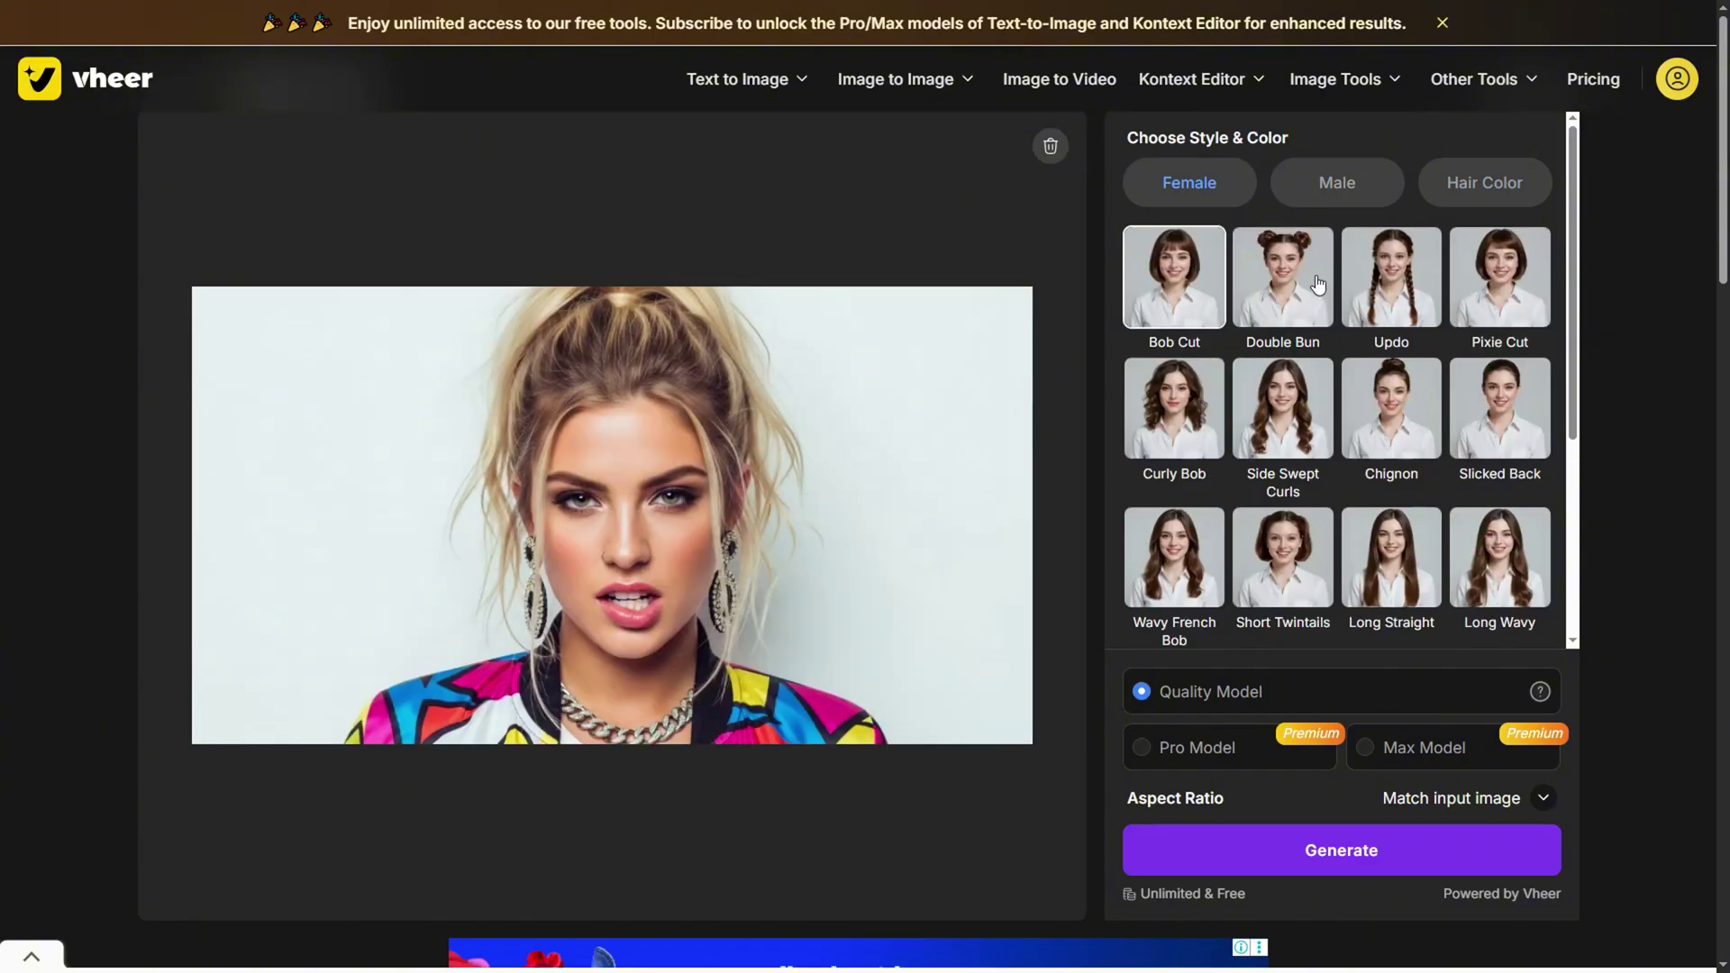
# Generate a Double Bun hairstyle on the blonde woman and compare it with her original photo
pyautogui.click(1311, 278)
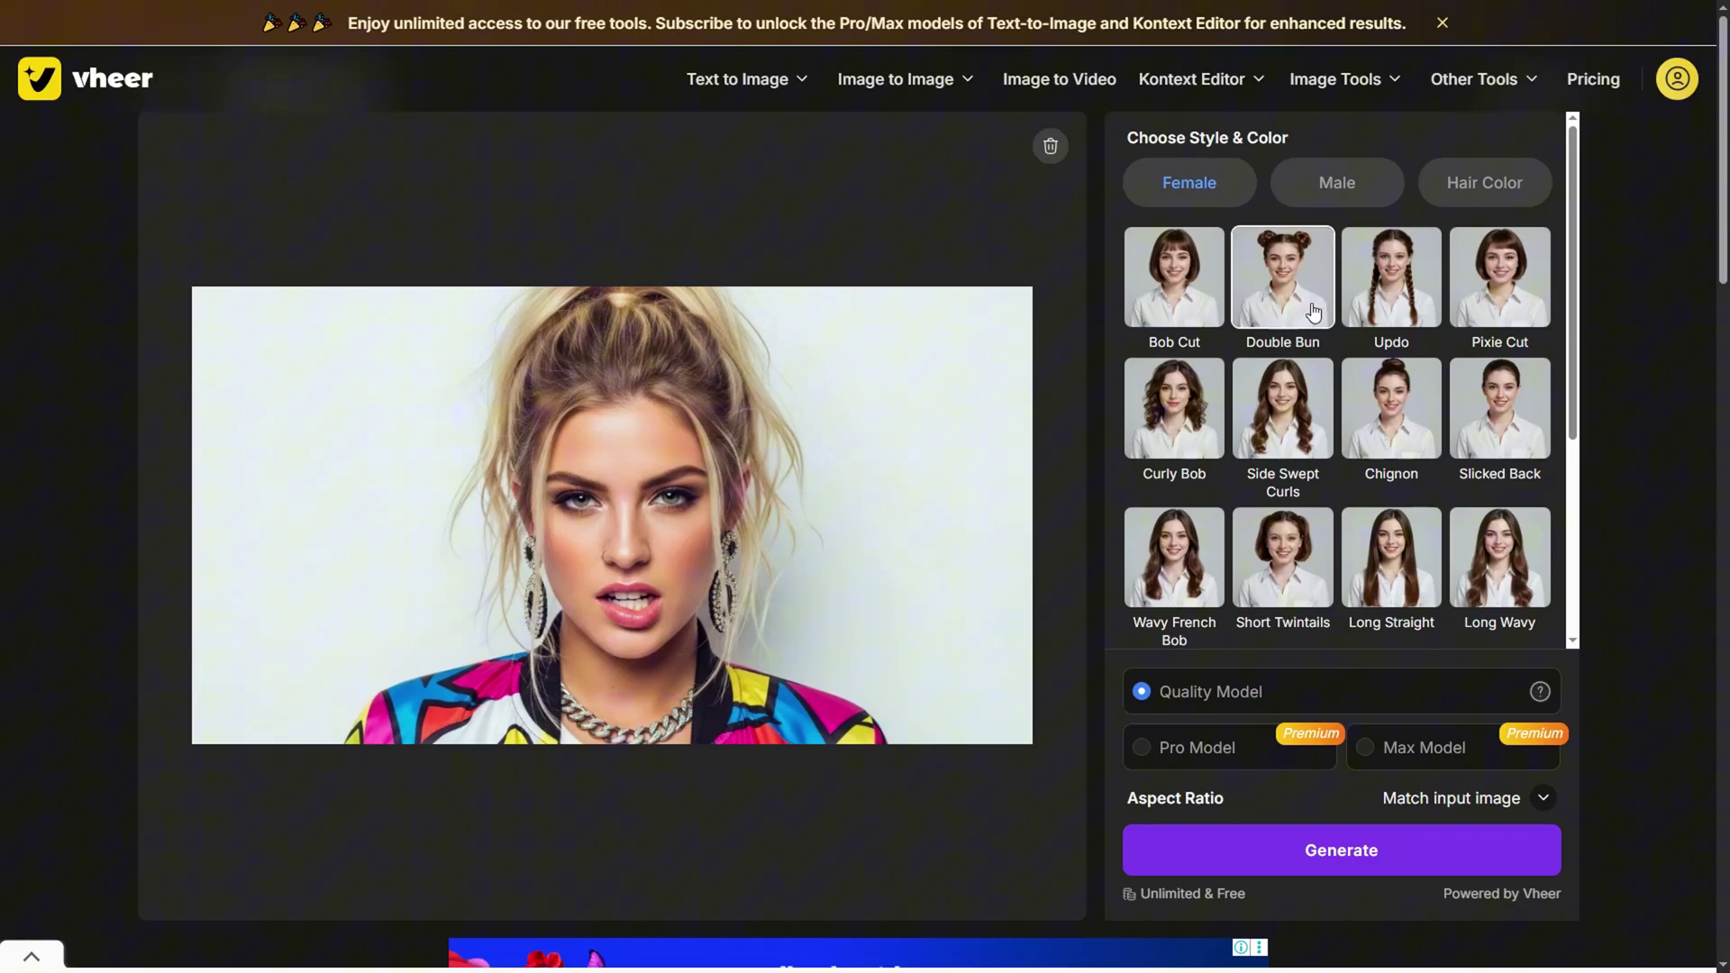
pyautogui.click(1365, 847)
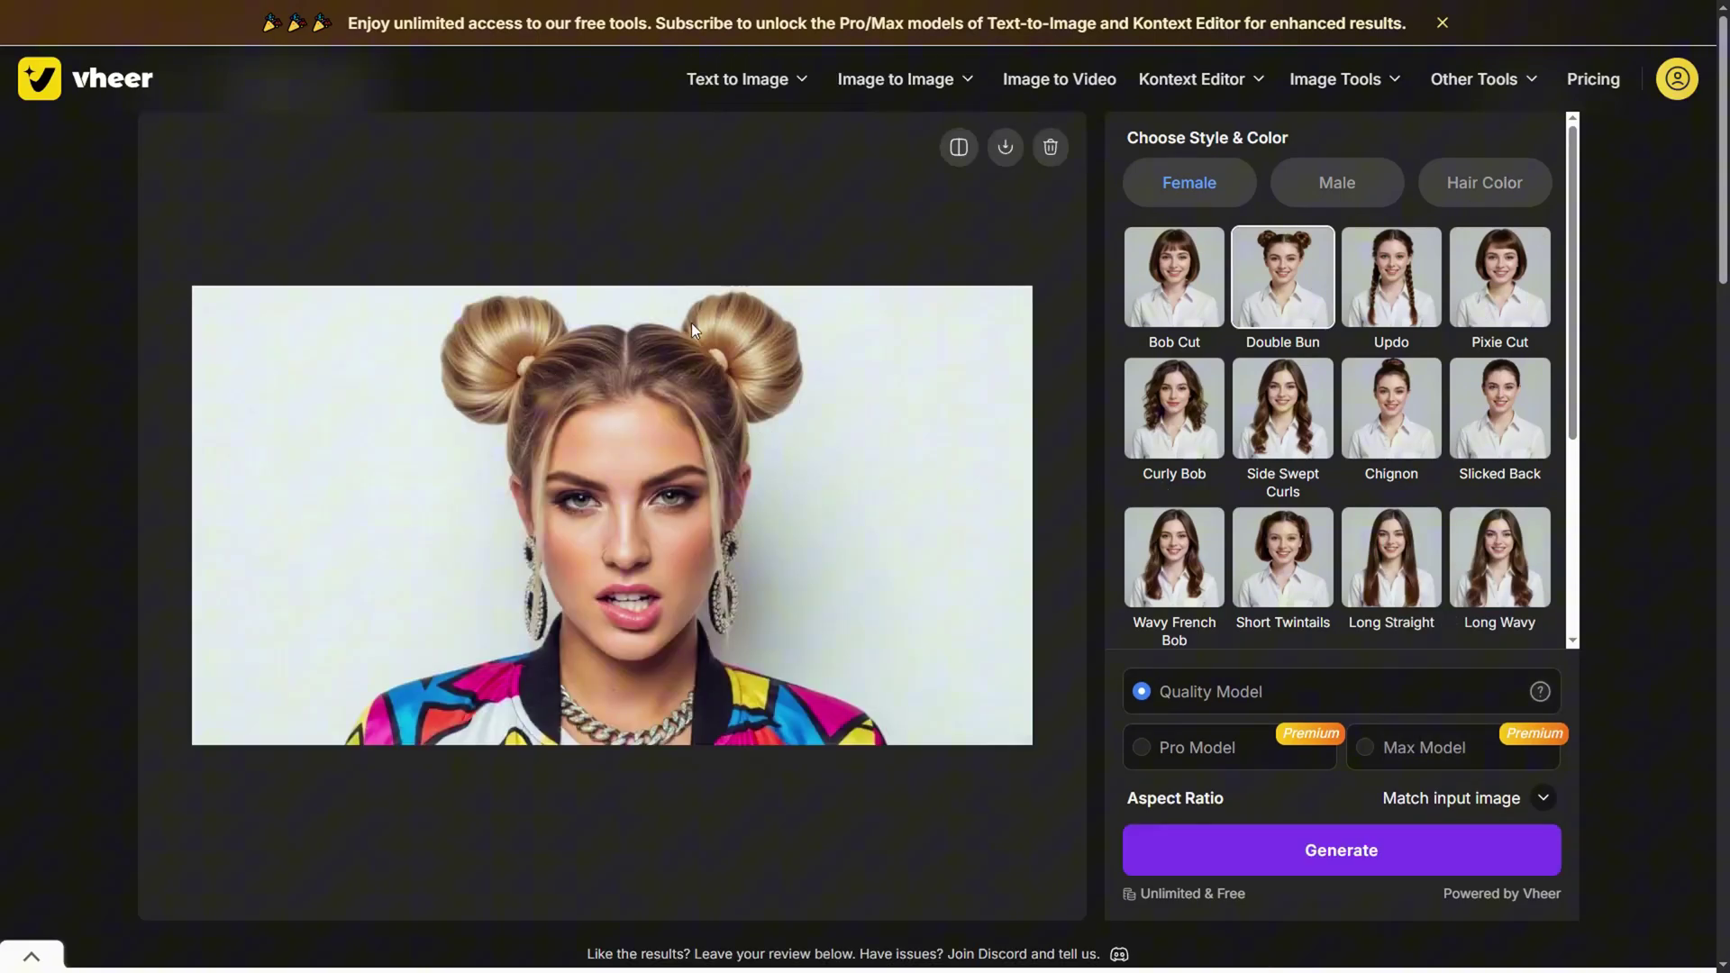
pyautogui.click(960, 148)
pyautogui.click(960, 148)
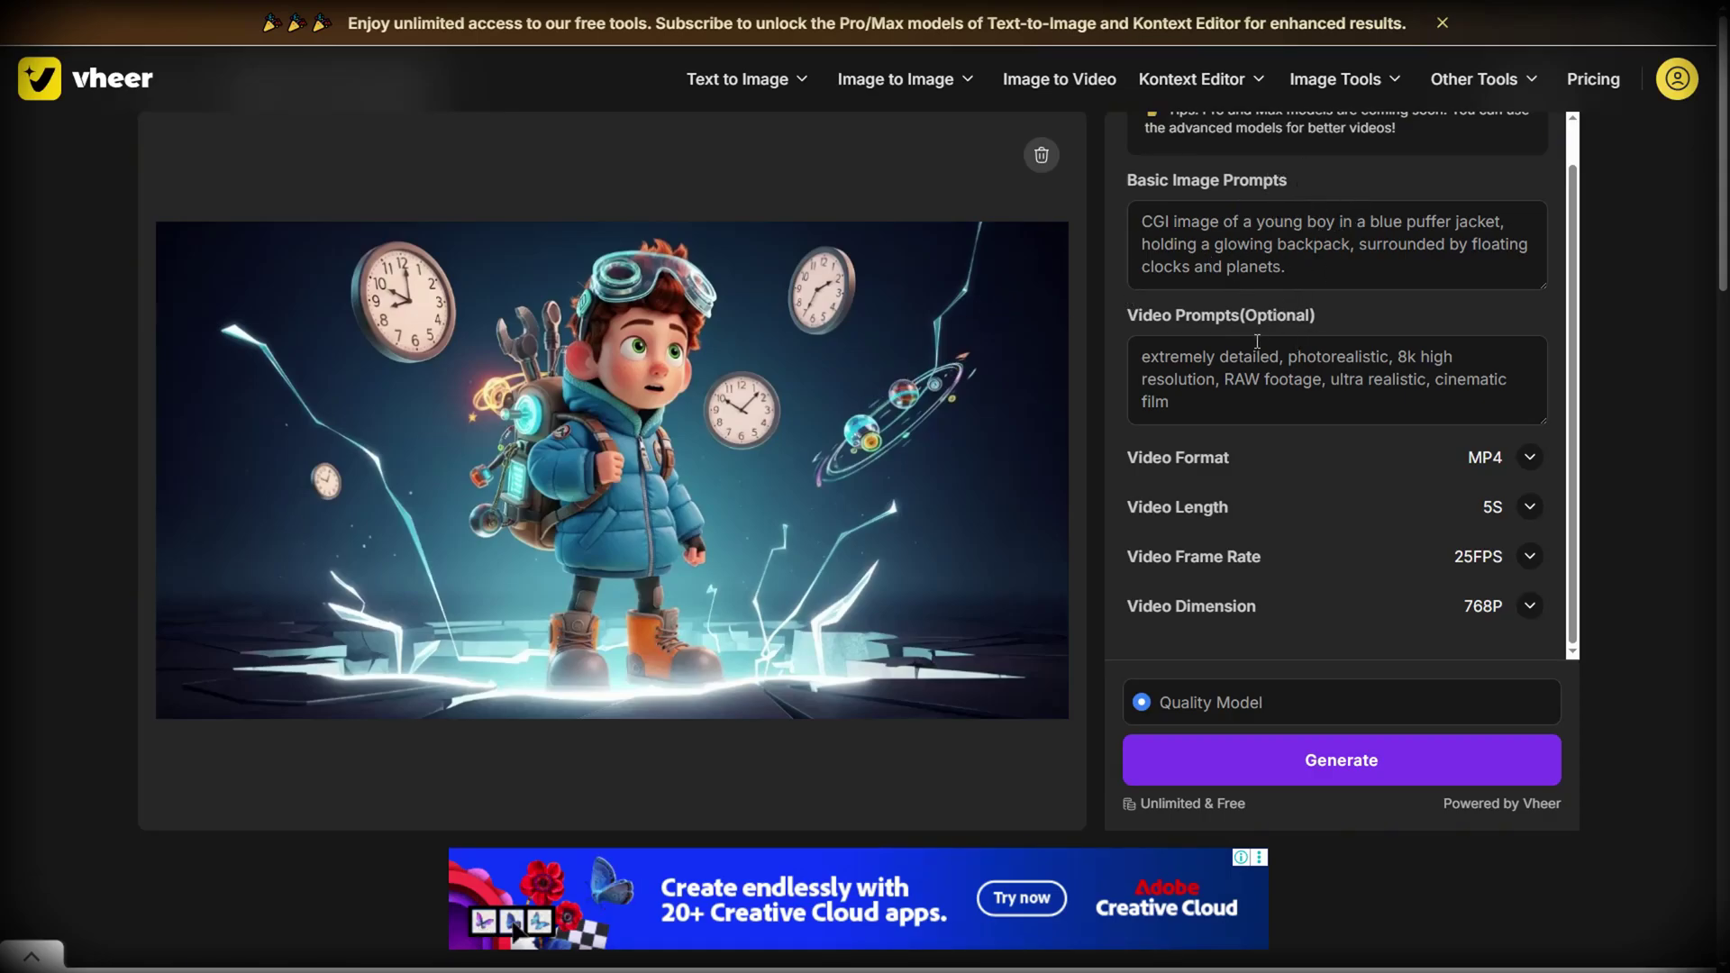
# Generate a 5-second, 25 FPS, 768P MP4 animation of the puffer-jacket boy image
pyautogui.click(1331, 754)
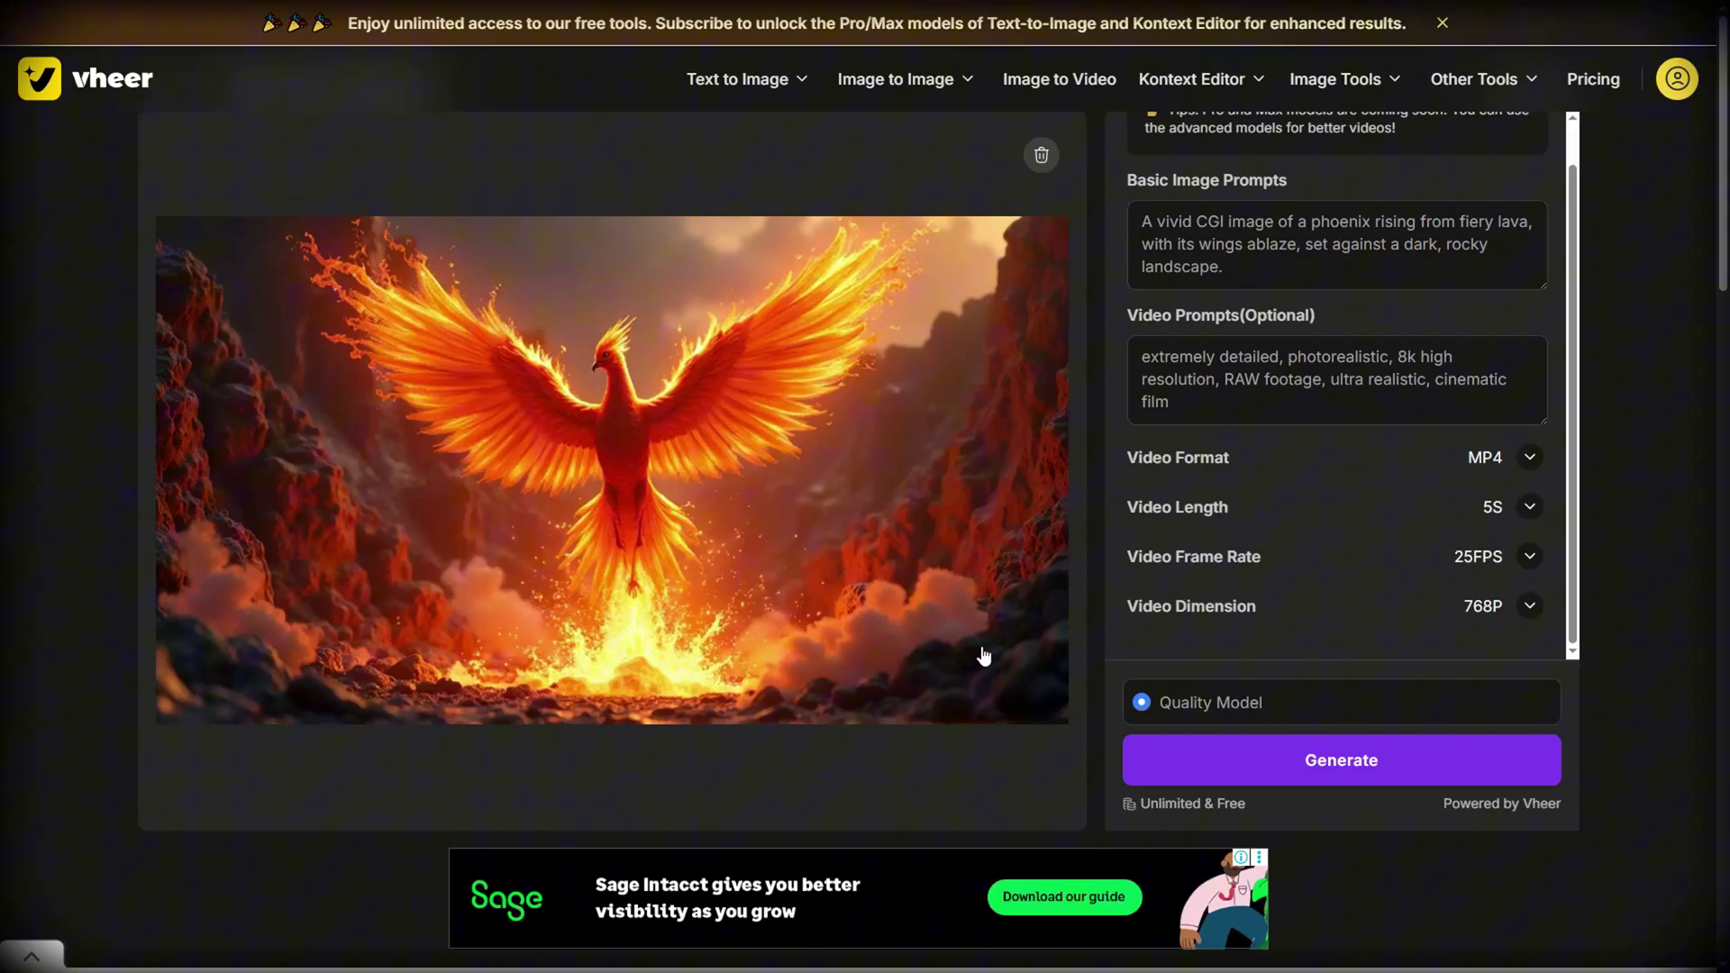
# Animate the phoenix-over-lava image and play back the resulting 4-second video
pyautogui.click(1264, 764)
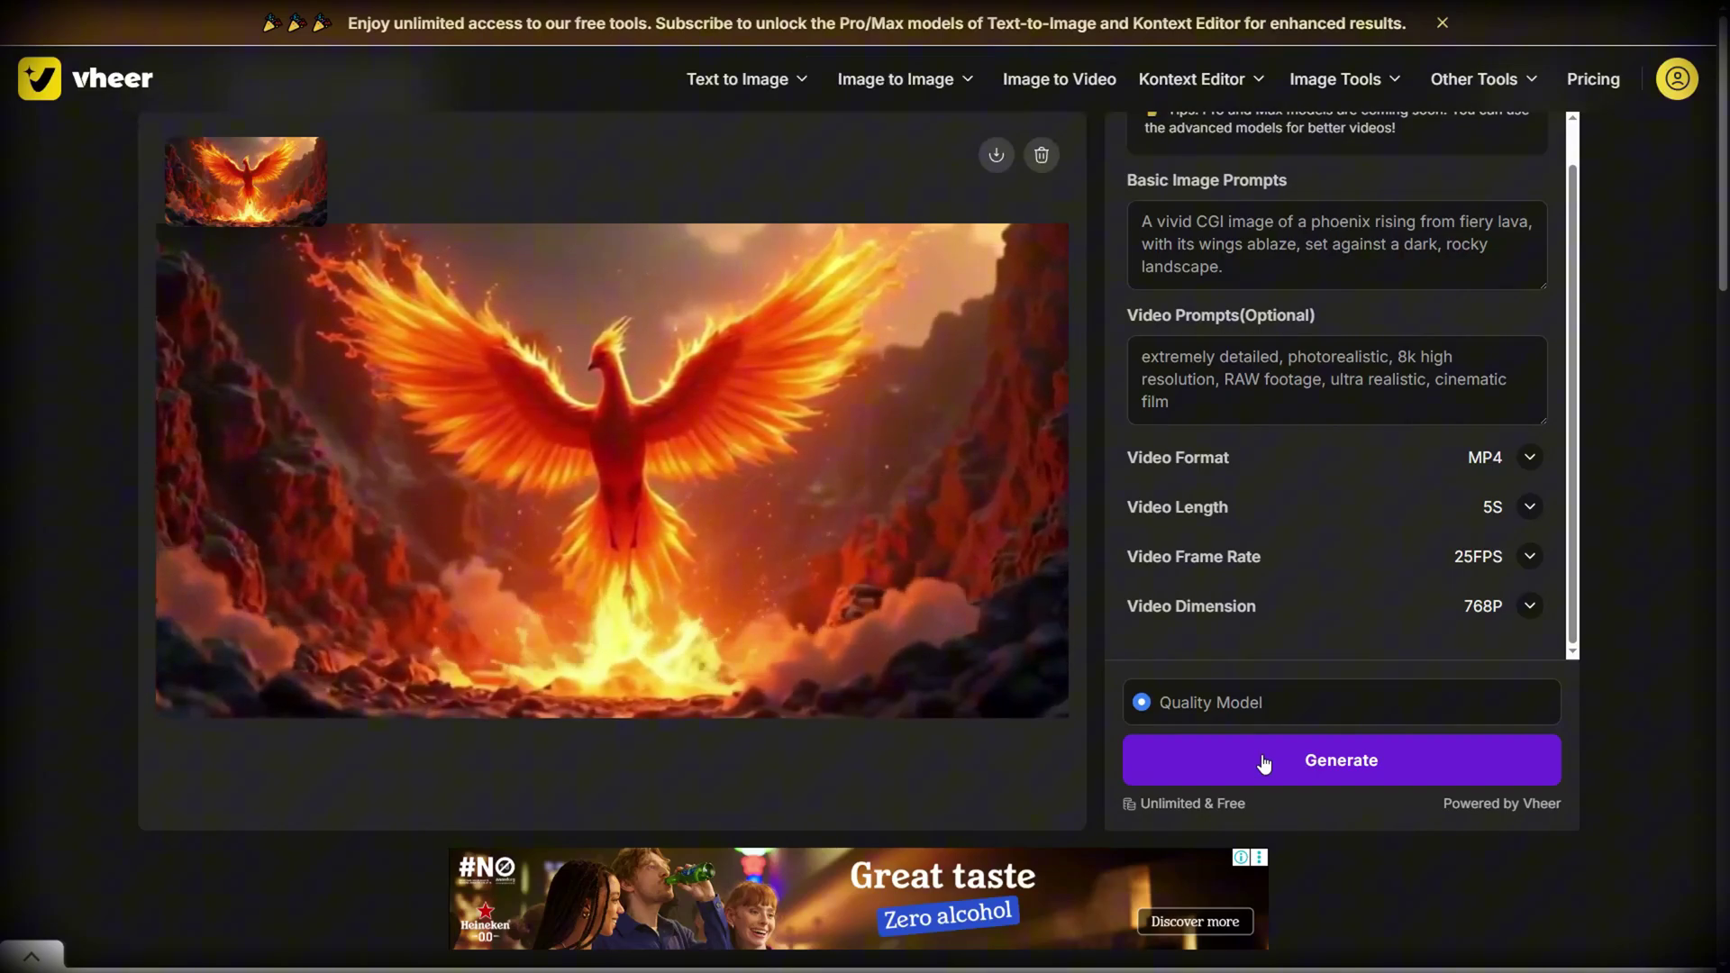
pyautogui.moveTo(1047, 706)
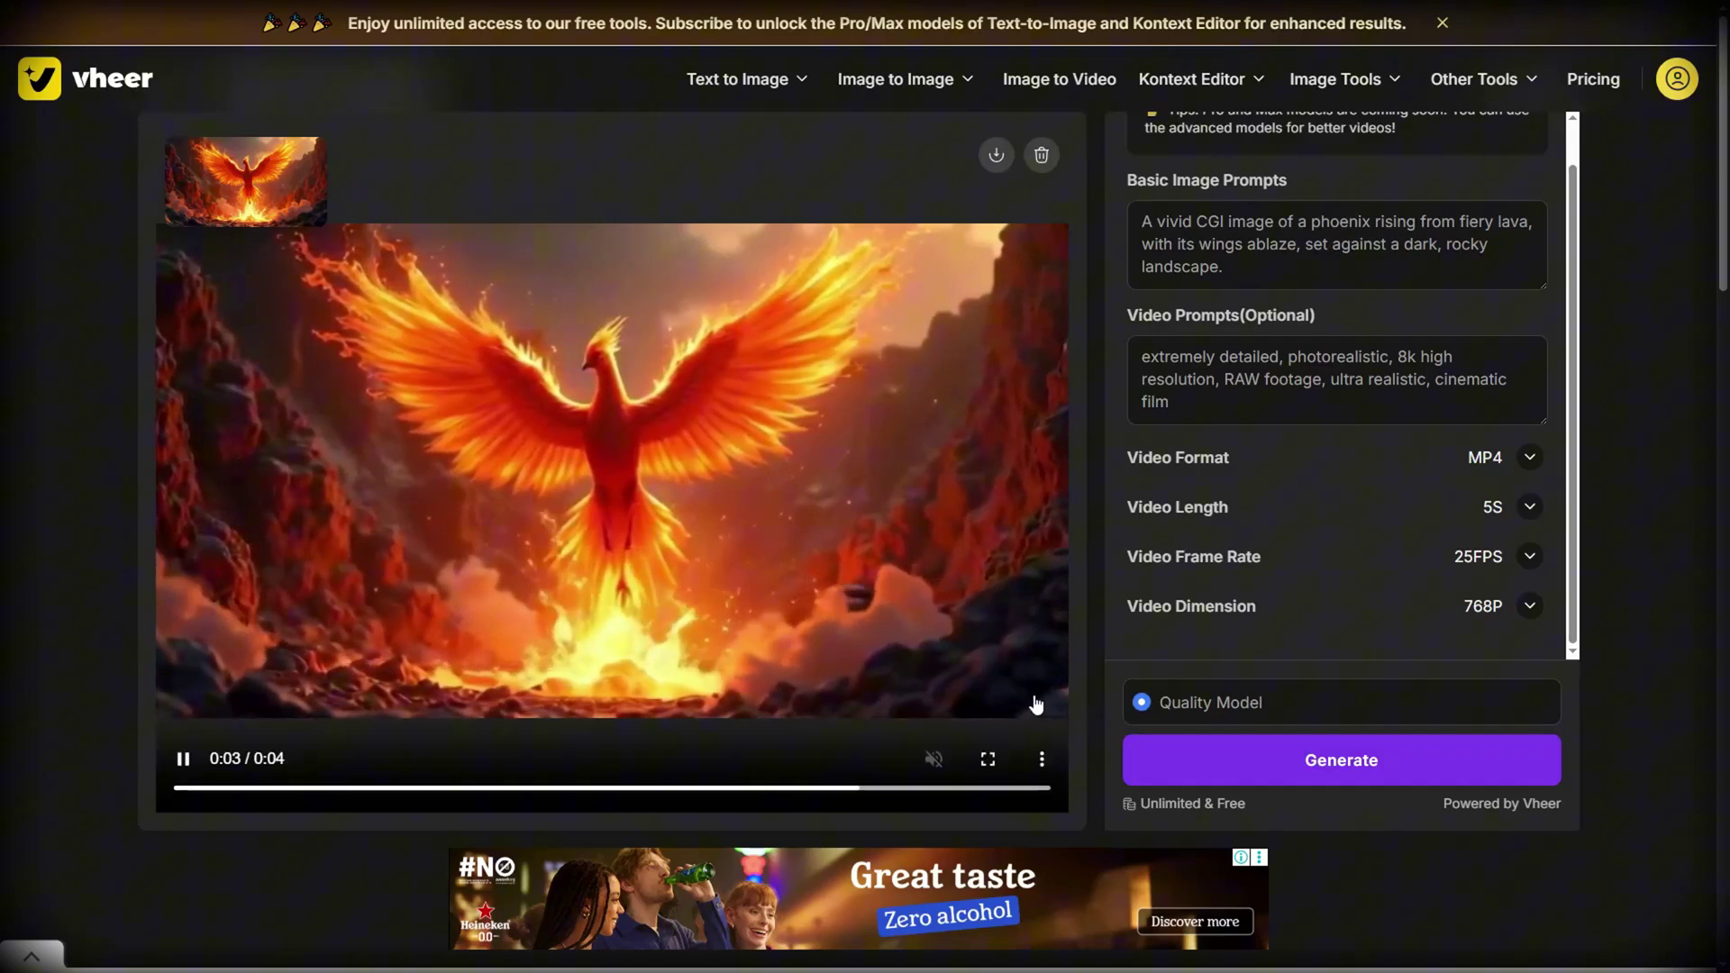